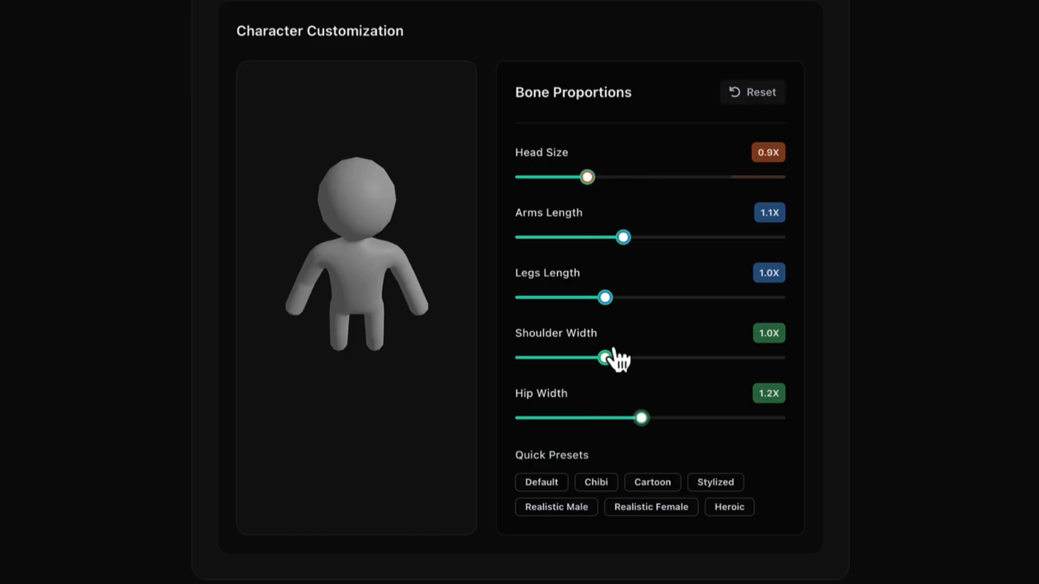
Try the Stylized proportions preset, revert to Default, and generate only four directional views
left_click(711, 494)
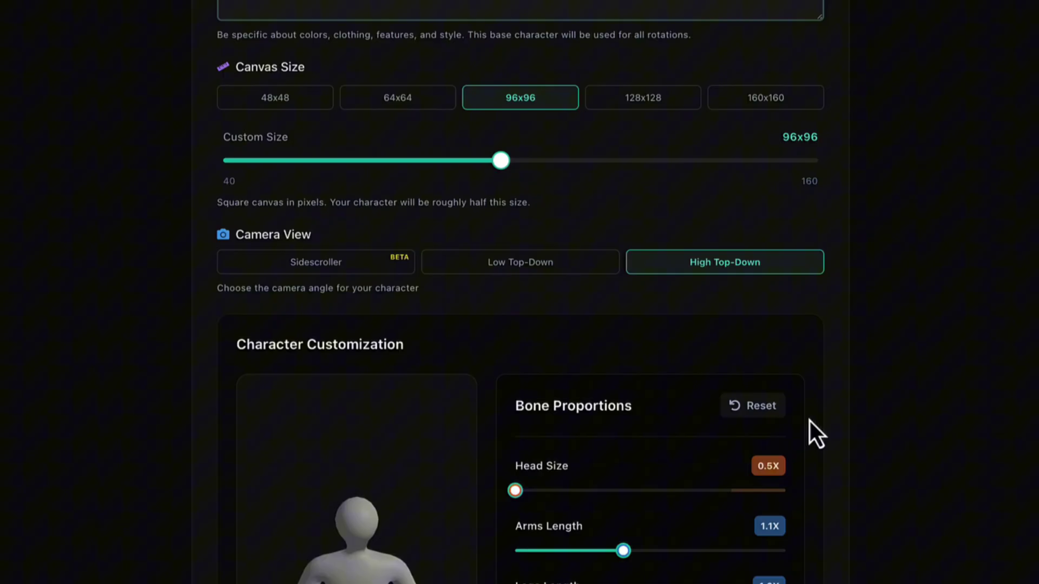
scroll(809, 431, "down", 8)
left_click(540, 355)
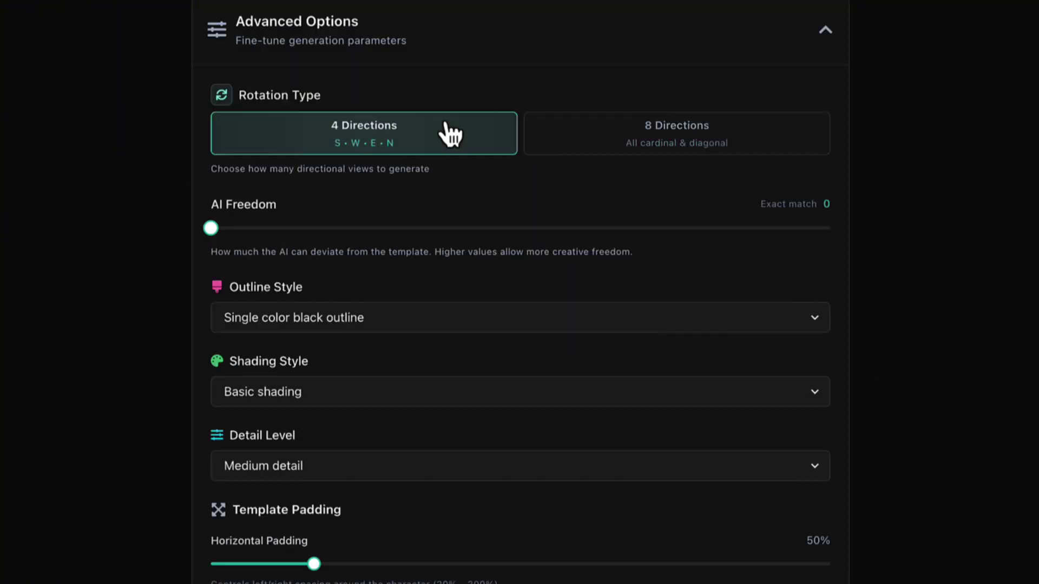
left_click(432, 318)
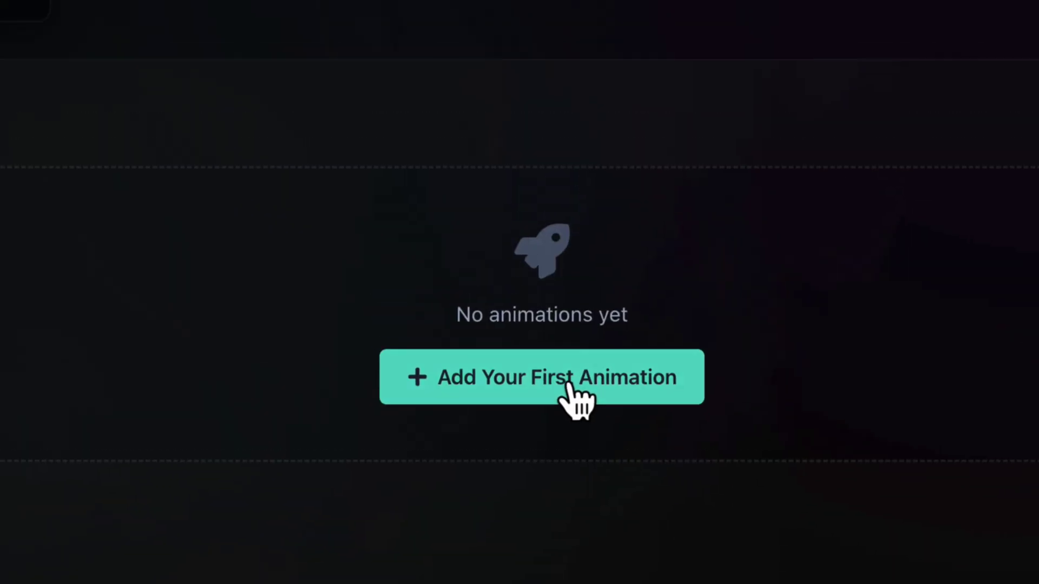
Start adding the character's first animation
left_click(575, 399)
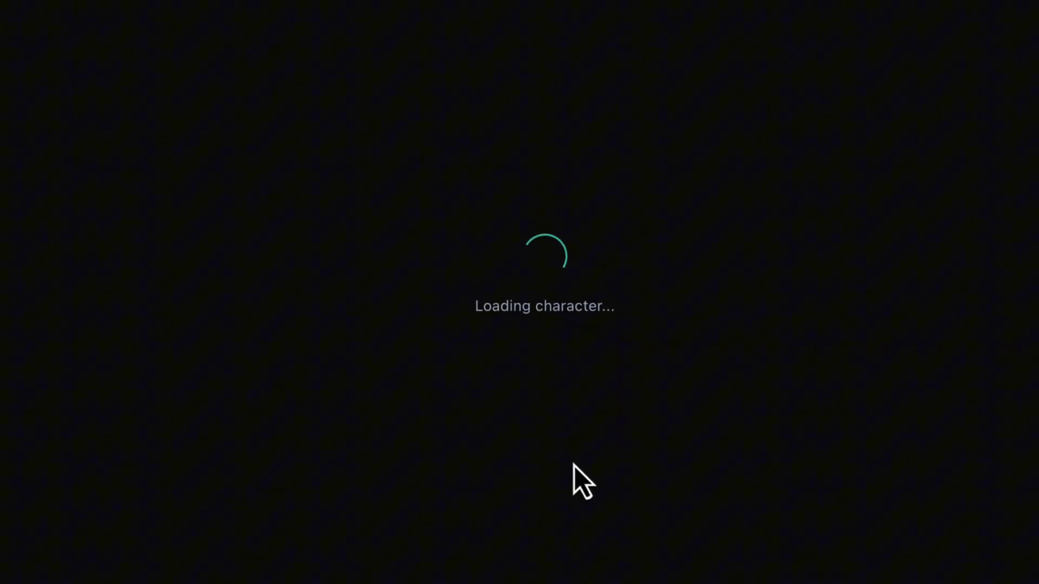
scroll(649, 303, "down", 3)
scroll(702, 204, "up", 2)
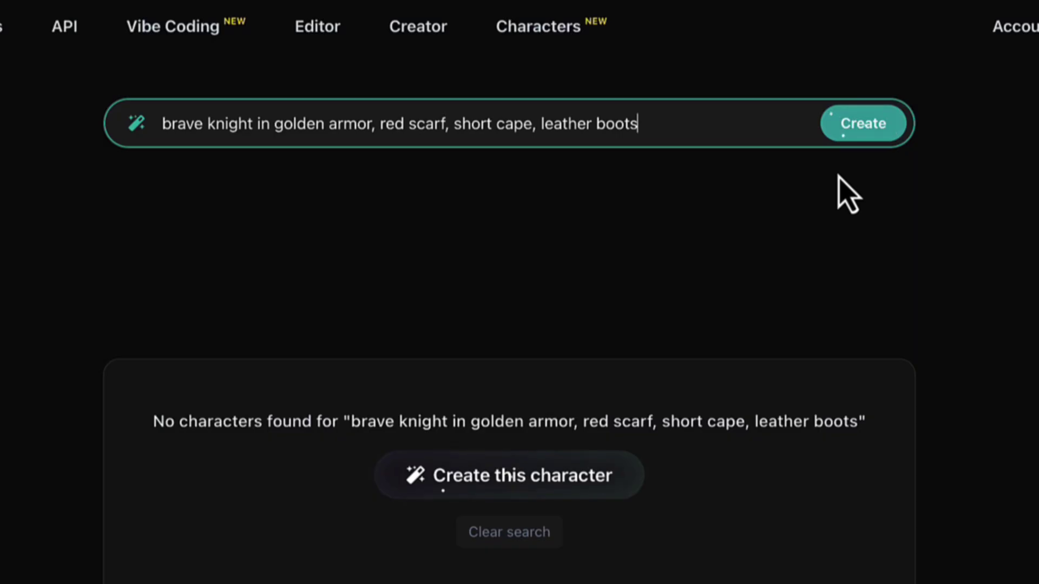
Create a character described as 'punk hero with neon blue hair, black jacket, ripped jeans'
left_click(869, 133)
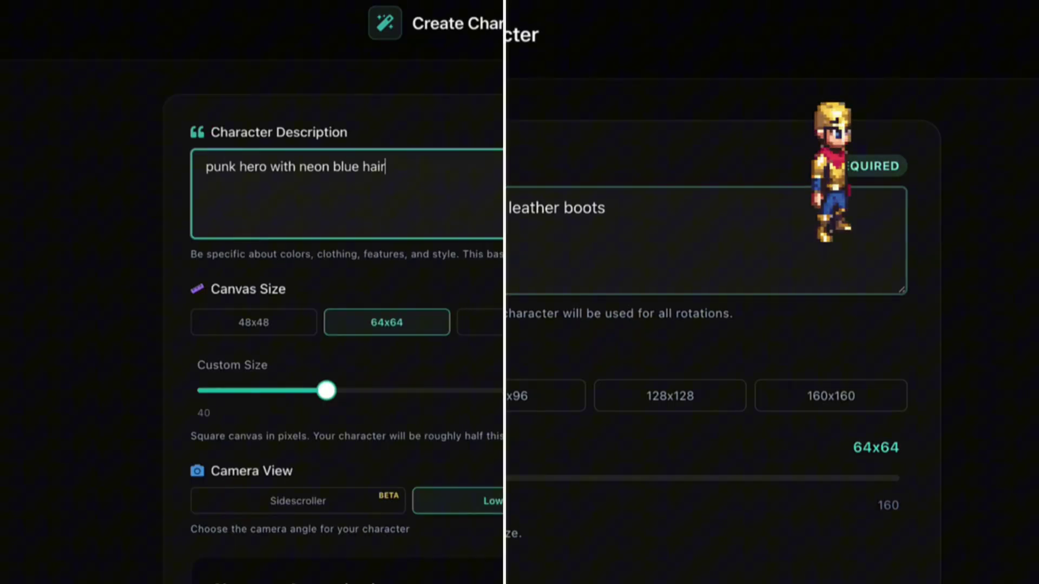
type(", black jacke")
type("t, ripped j")
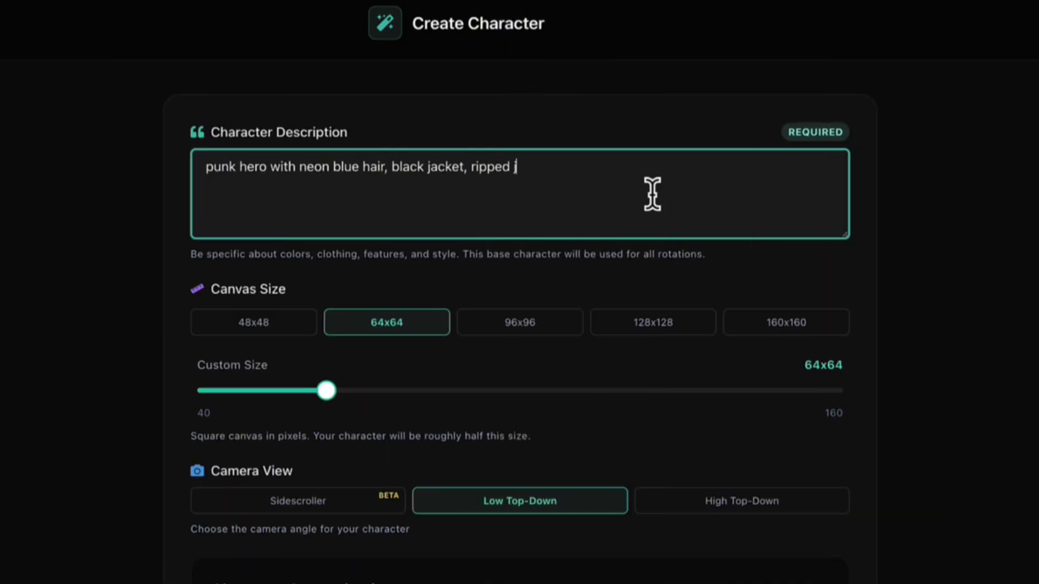
type("eans")
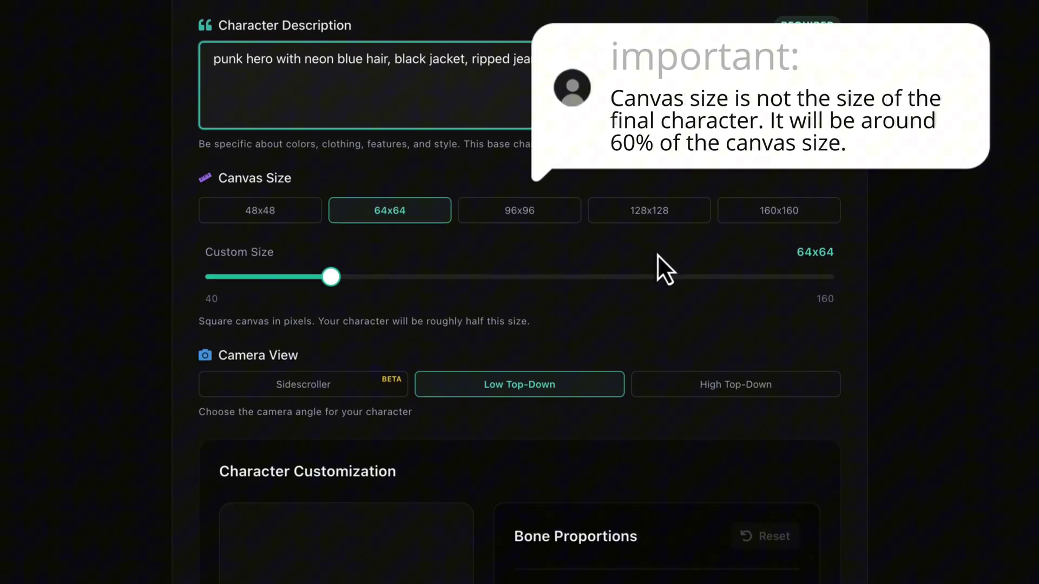
left_click(415, 214)
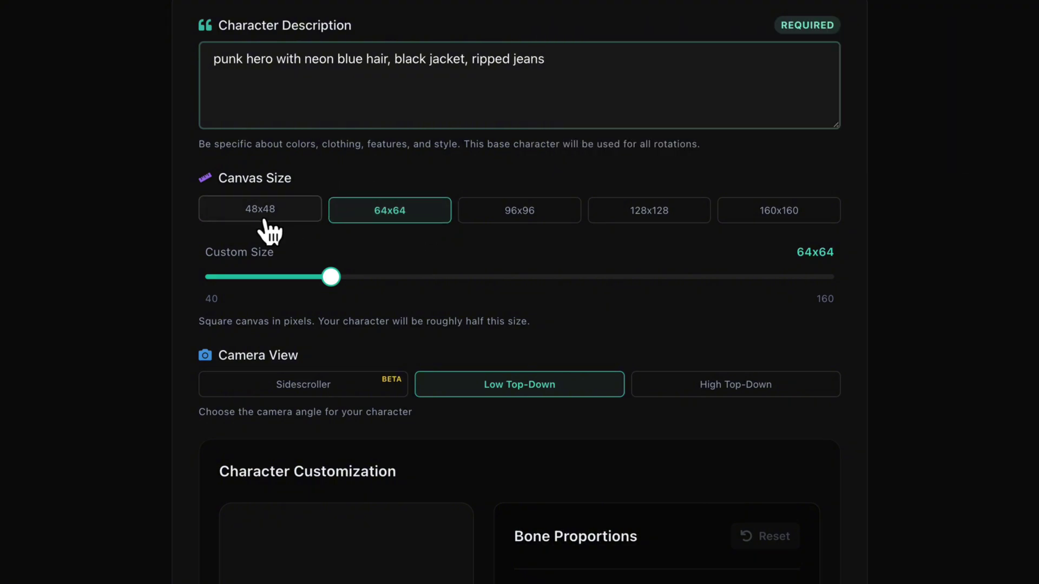
left_click(242, 229)
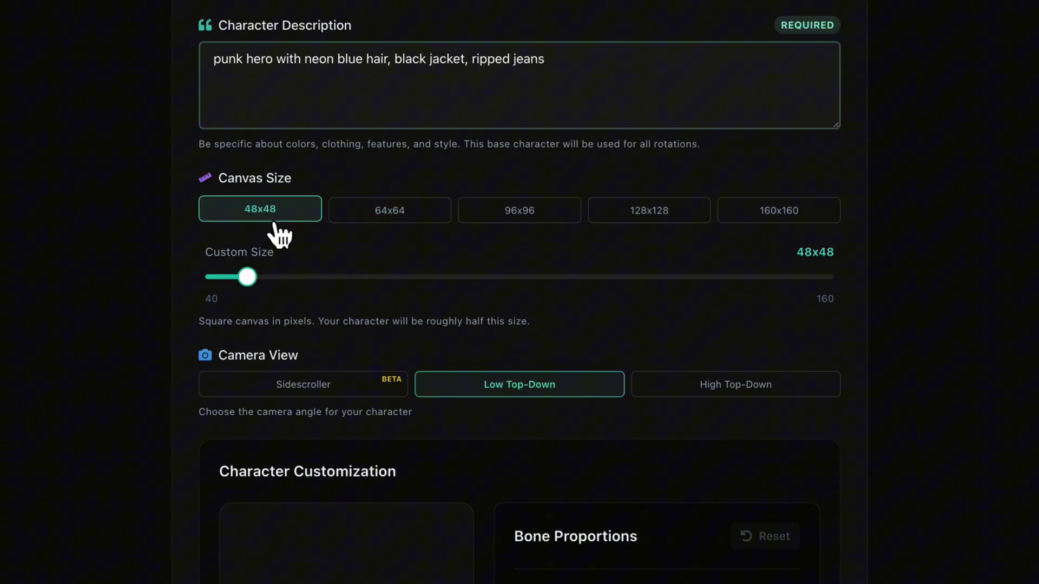
left_click(410, 228)
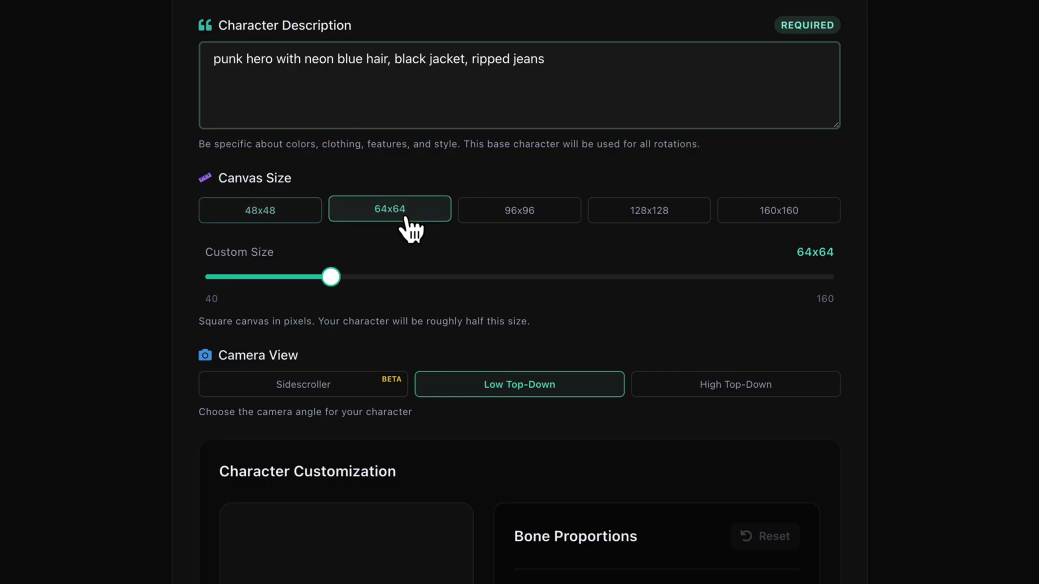
left_click(571, 227)
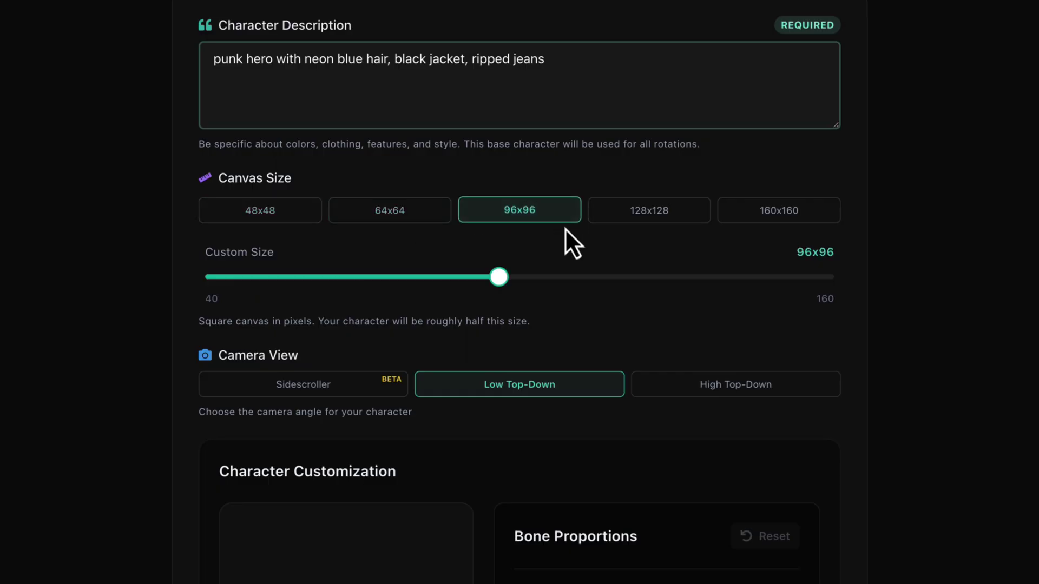
left_click(690, 228)
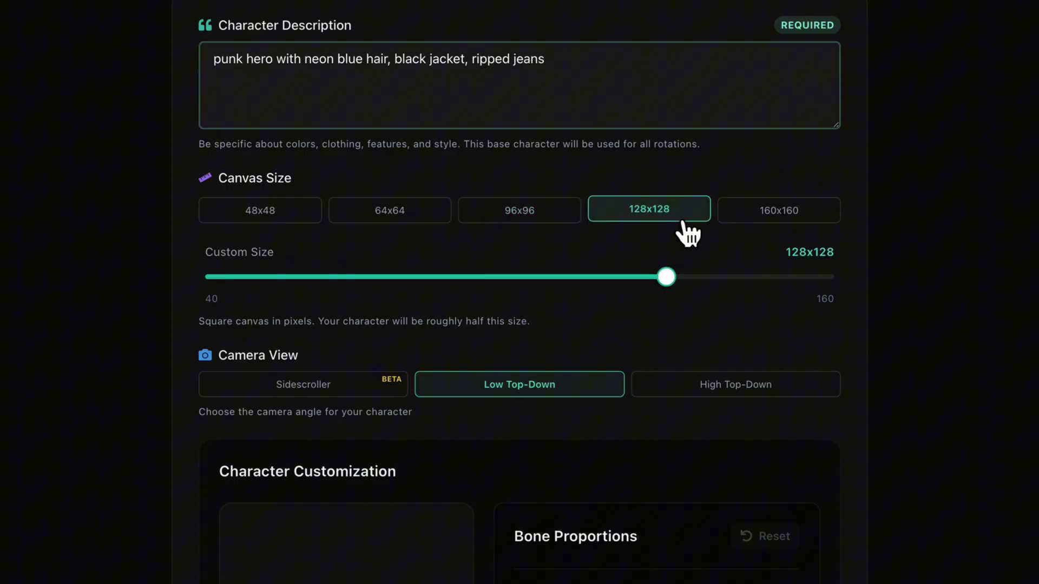
left_click(812, 231)
left_click(382, 212)
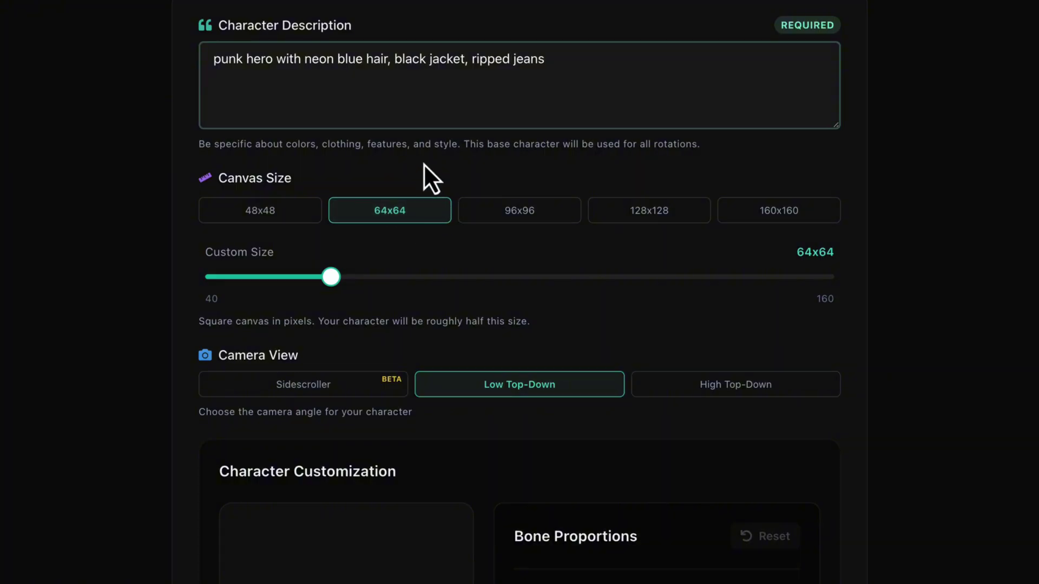
scroll(423, 164, "down", 4)
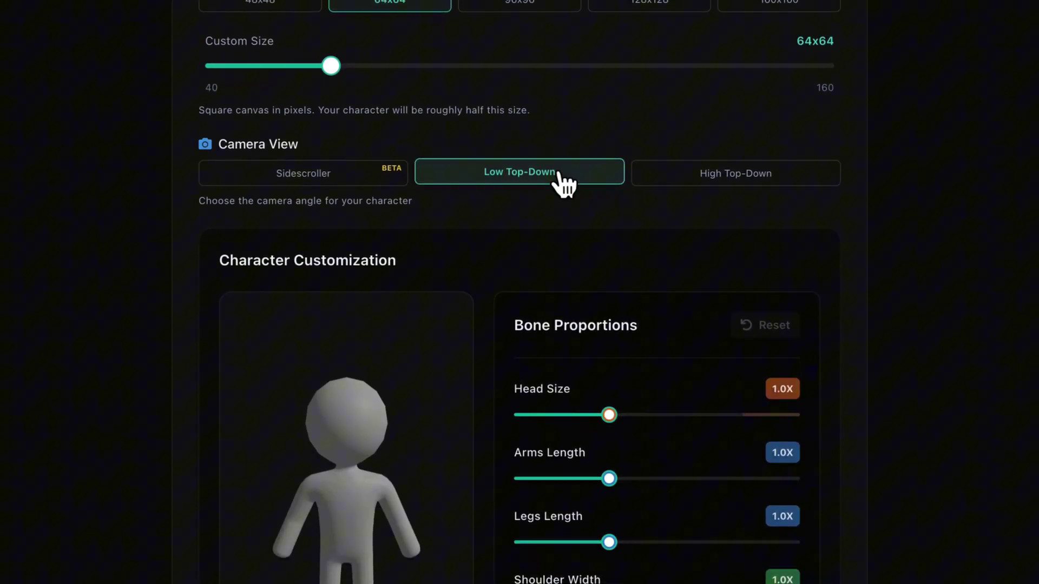
scroll(557, 178, "down", 2)
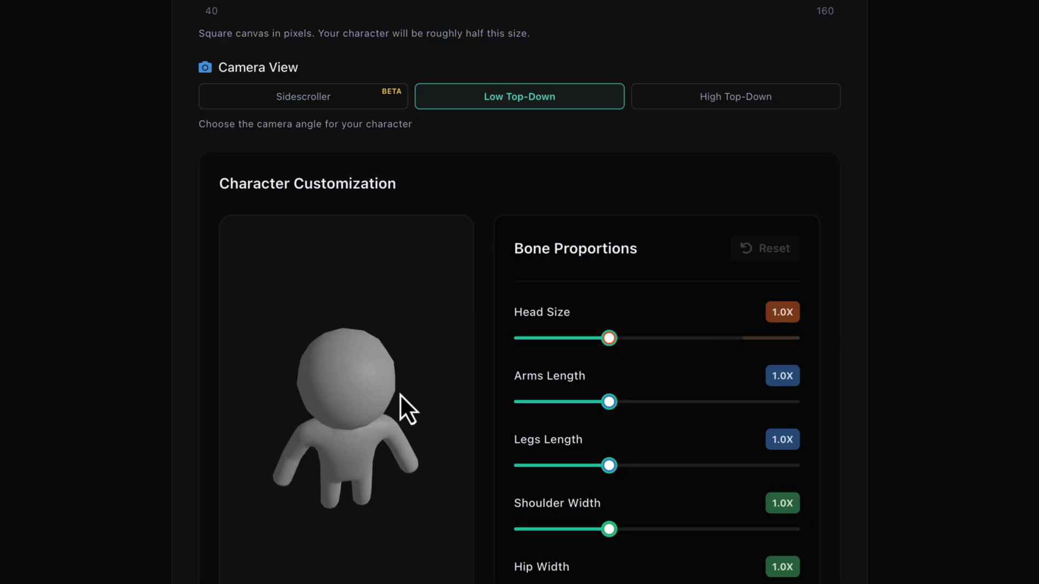
left_click_drag(401, 394, 355, 344)
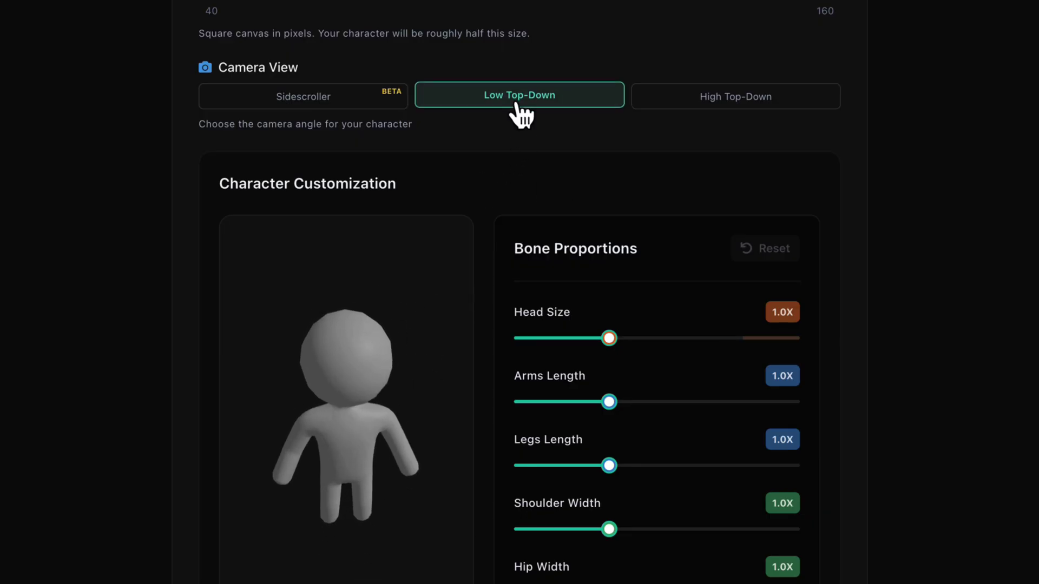
left_click(698, 103)
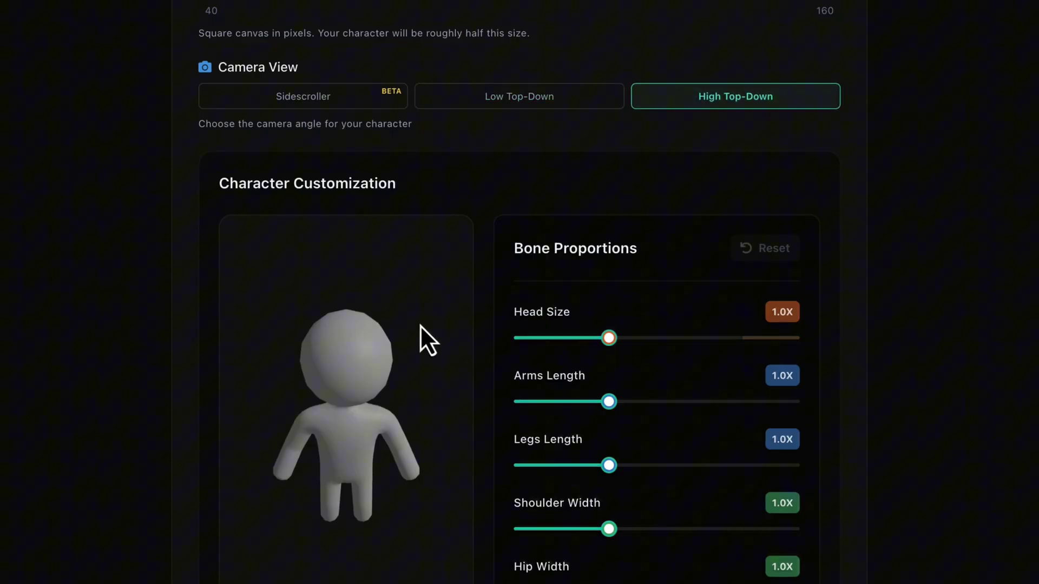
left_click(556, 107)
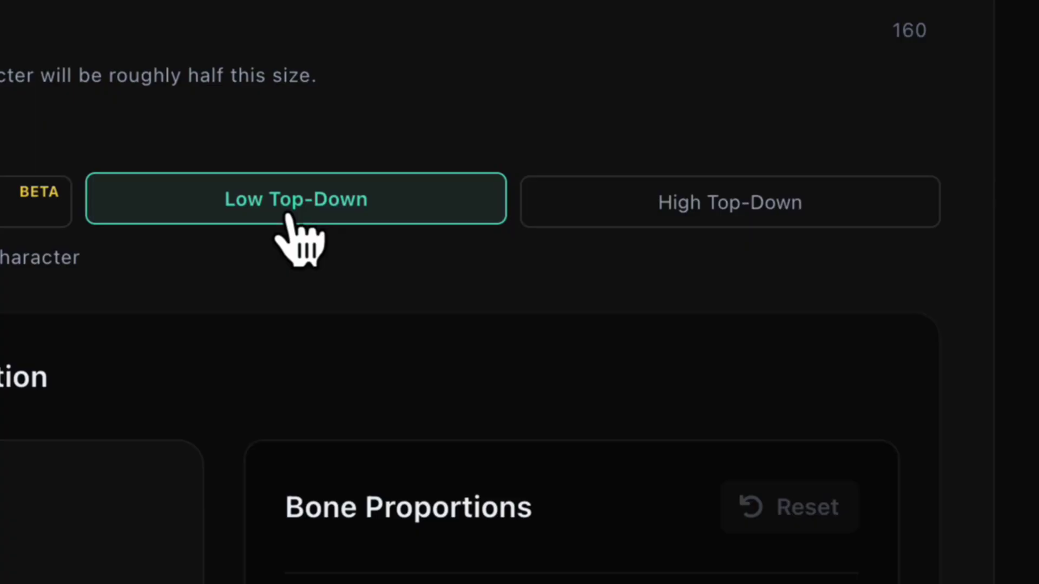
left_click(669, 211)
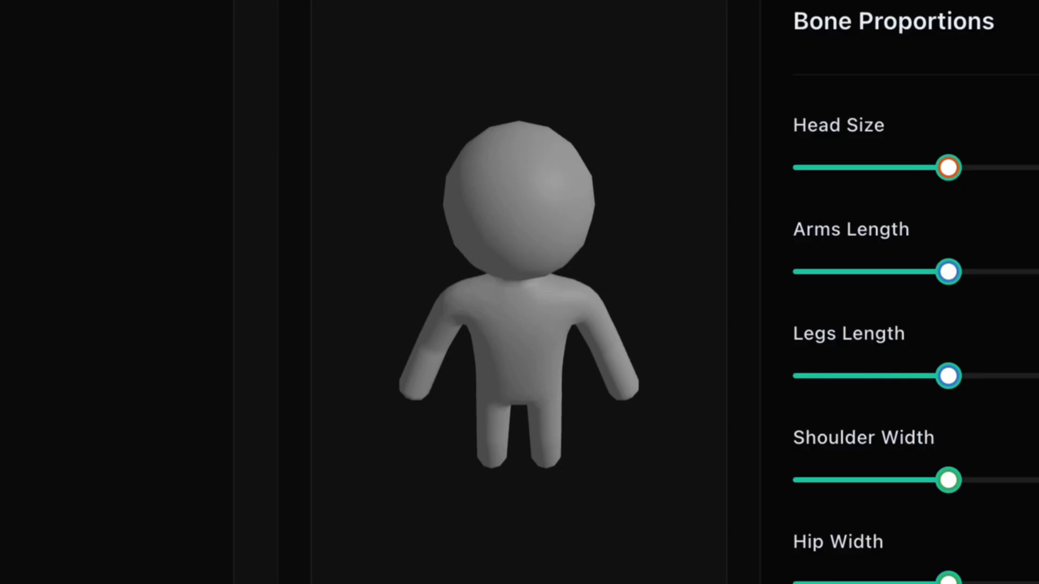
left_click(355, 104)
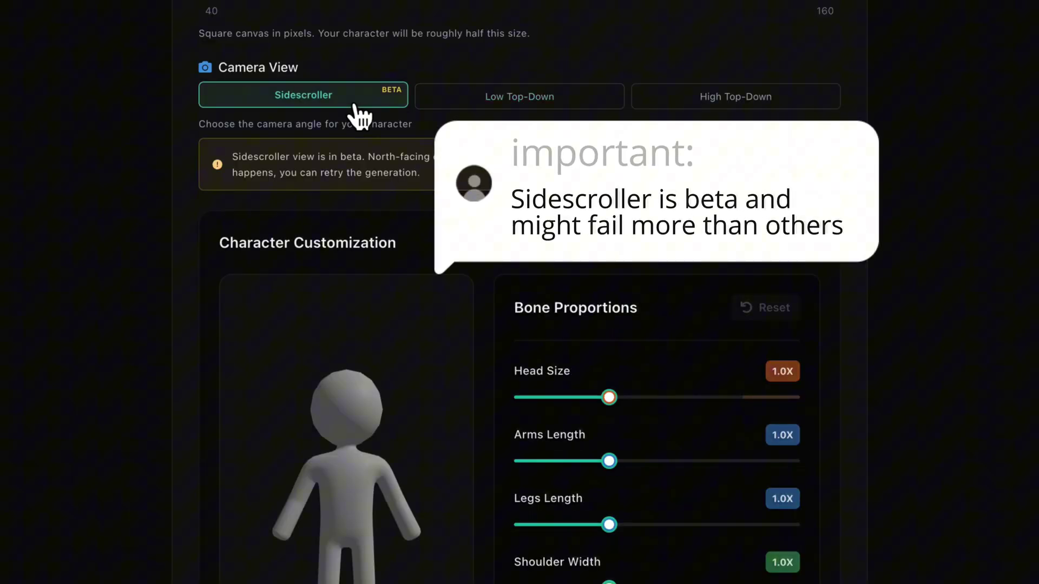
left_click(465, 104)
left_click(670, 106)
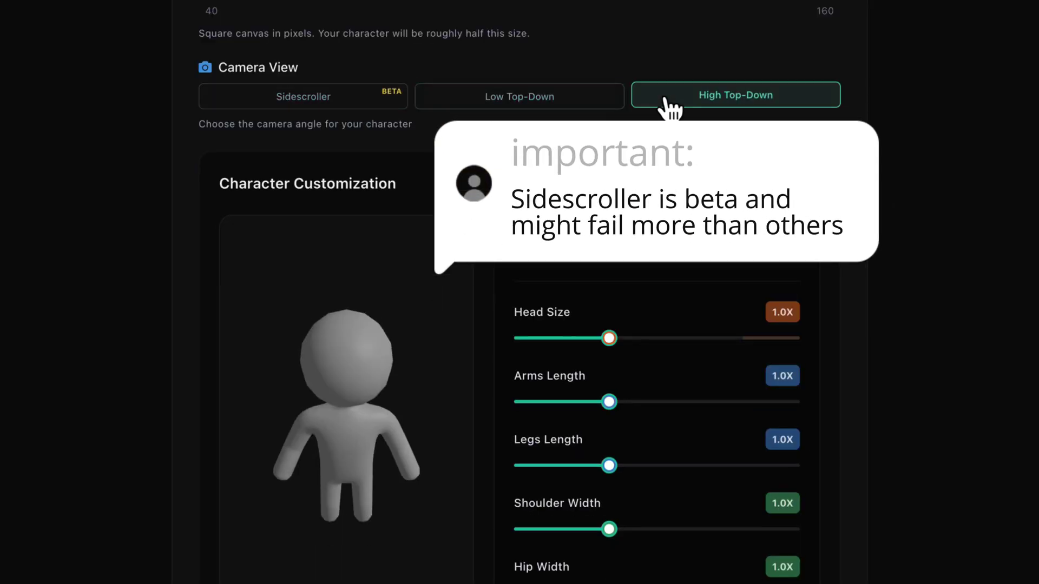
left_click(522, 102)
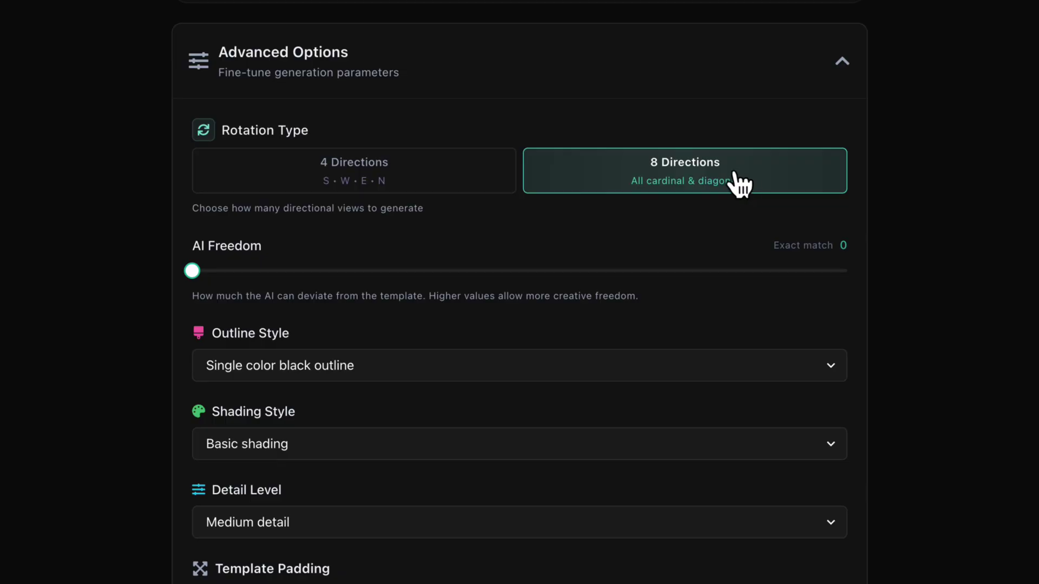
Keep eight directional views and adjust how far the AI may deviate from the template
left_click(431, 173)
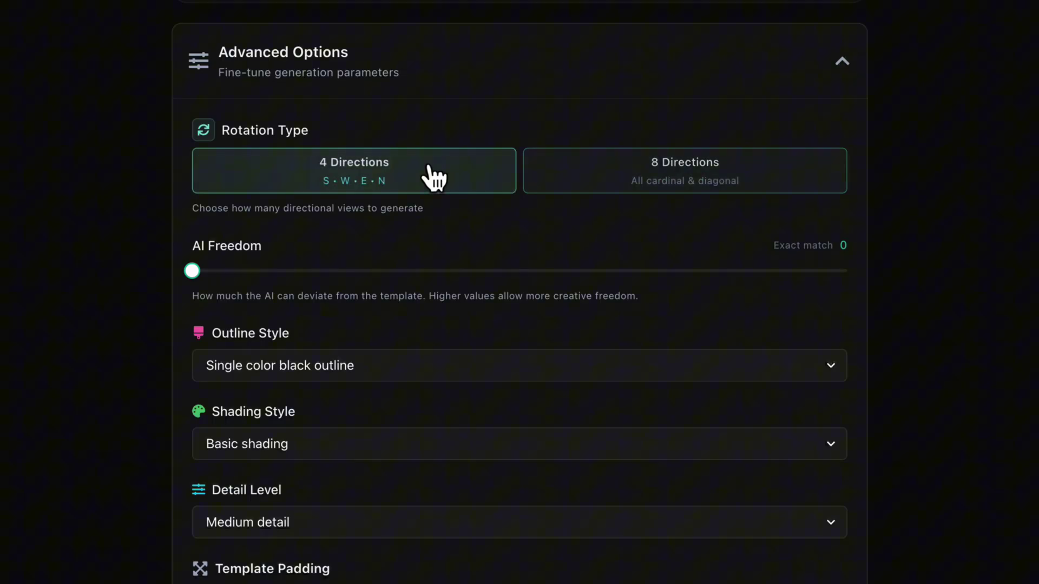
left_click(684, 179)
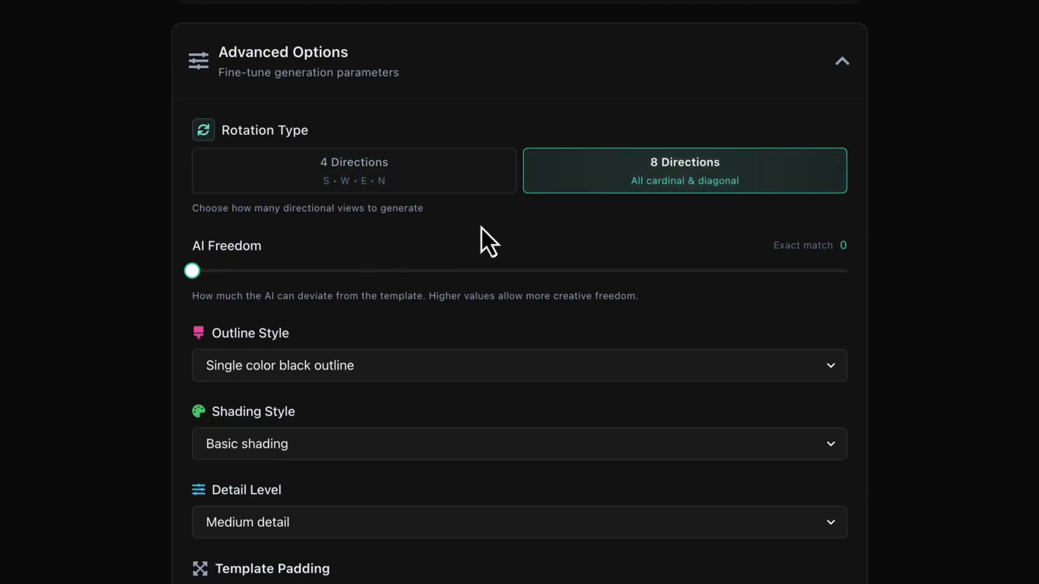
left_click_drag(195, 273, 378, 271)
Set the outline style to Selective outline, keeping Basic shading and Medium detail
left_click(382, 375)
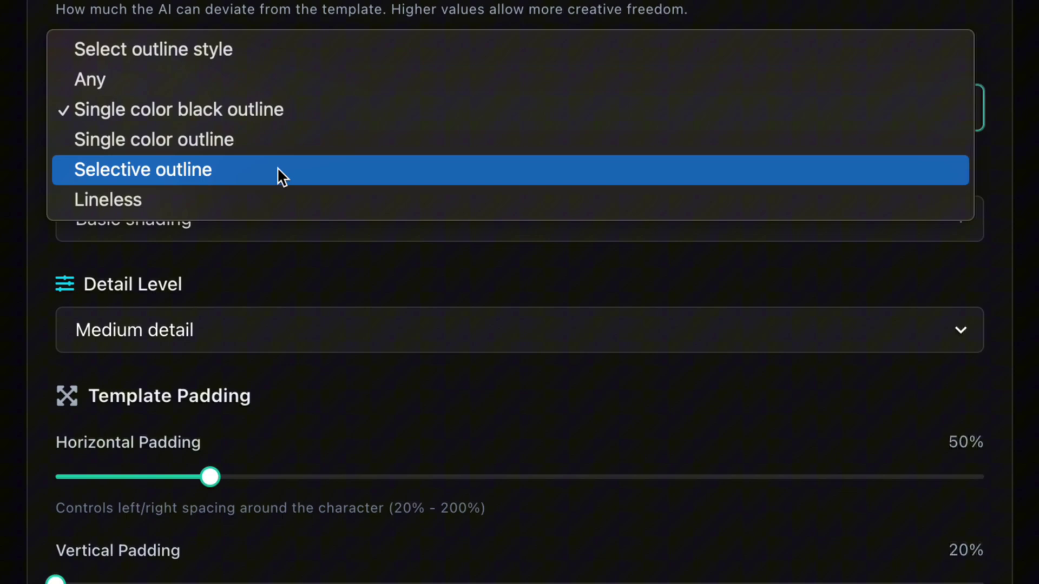
left_click(276, 168)
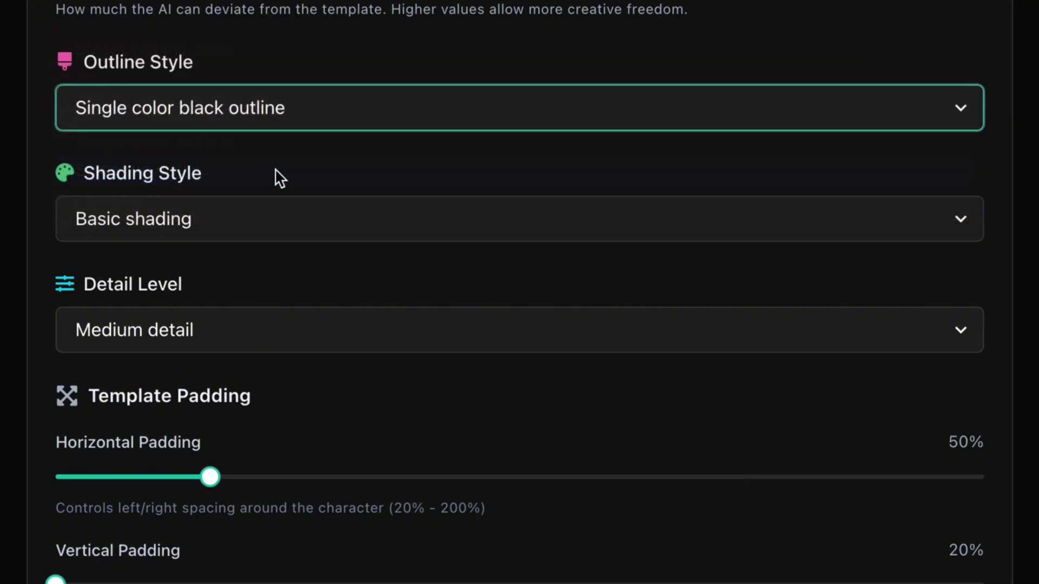
left_click(278, 219)
left_click(219, 228)
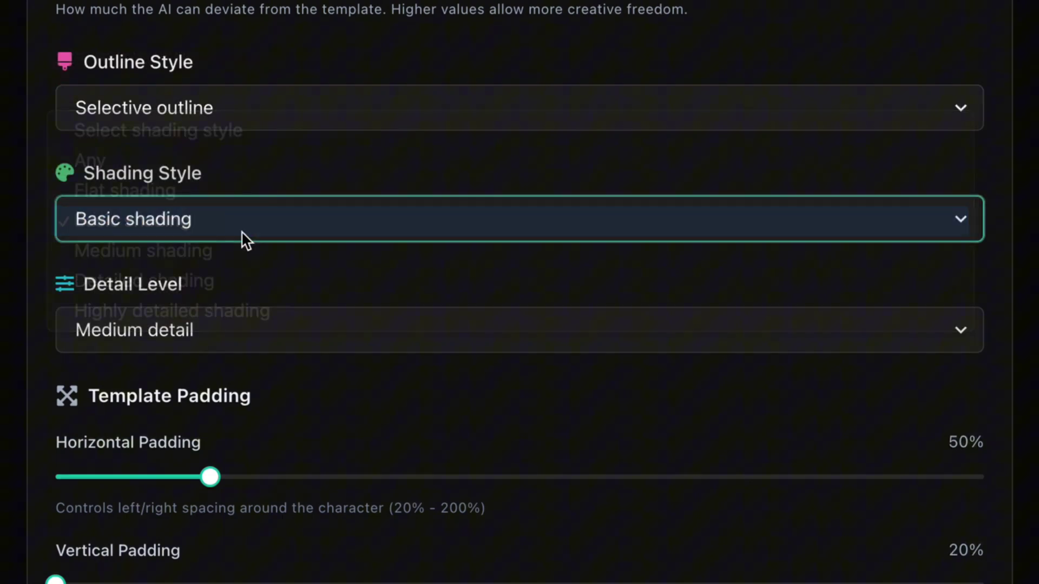
left_click(270, 330)
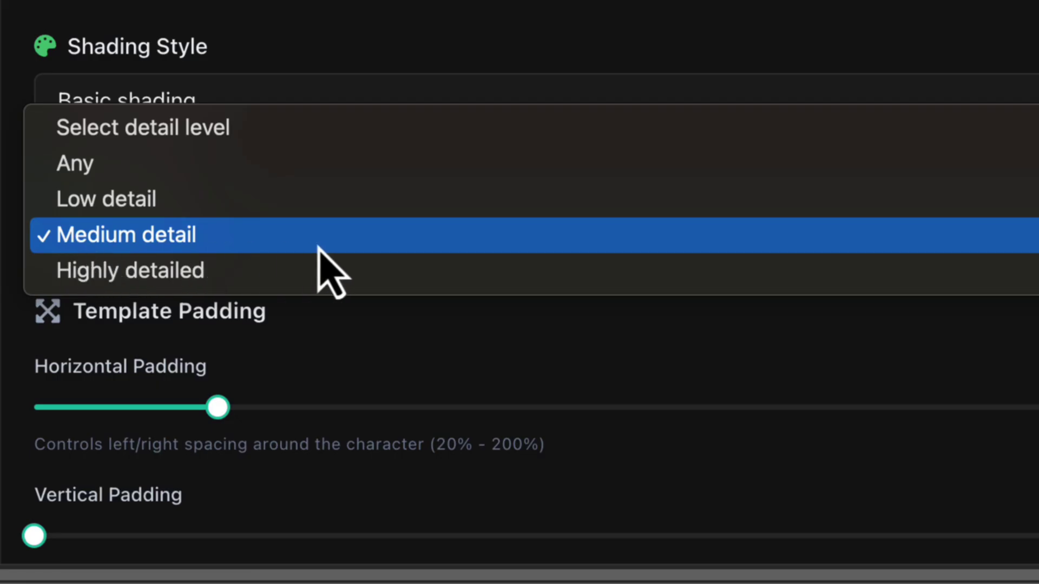
left_click(273, 240)
scroll(357, 173, "down", 5)
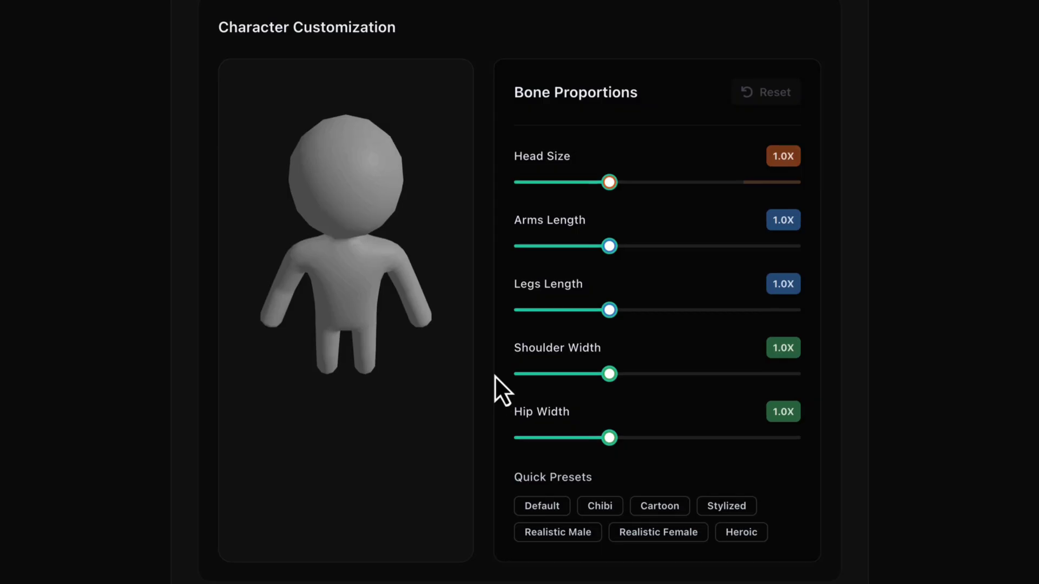
scroll(494, 375, "up", 1)
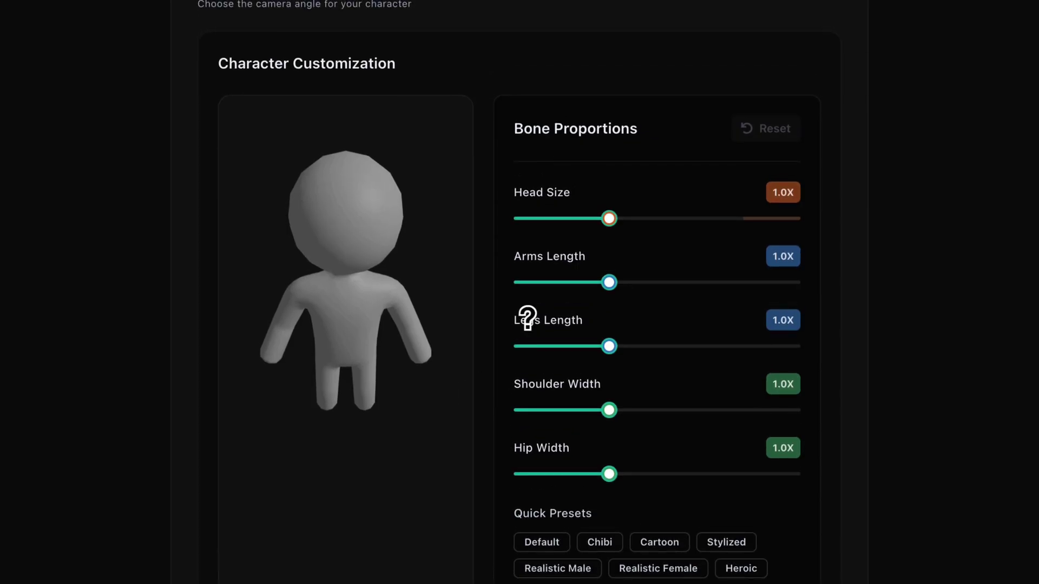
Set Head Size and Shoulder Width to 1.2X and Legs Length to 0.8X
left_click_drag(617, 309, 661, 310)
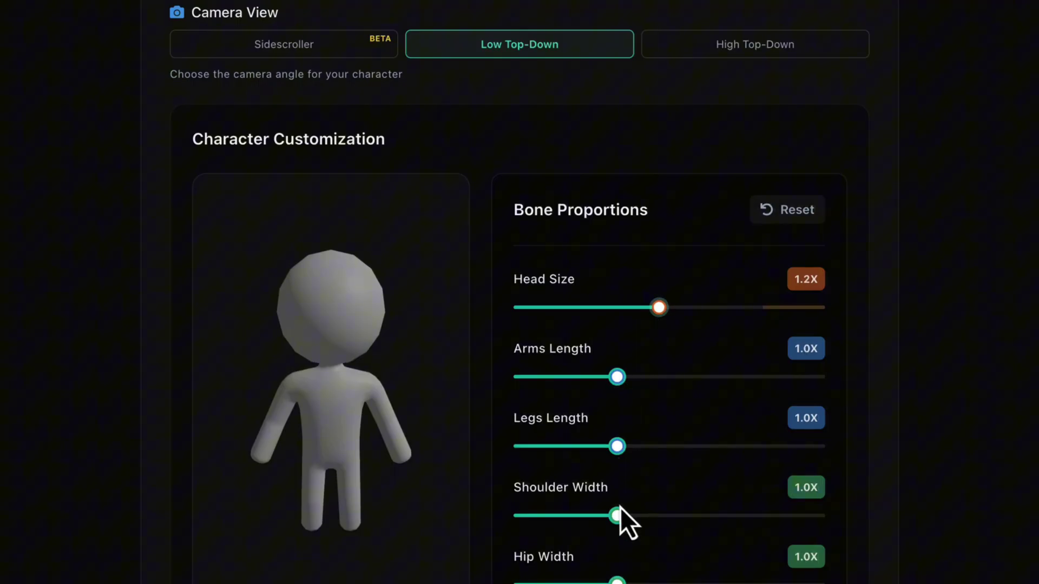
left_click_drag(618, 517, 664, 526)
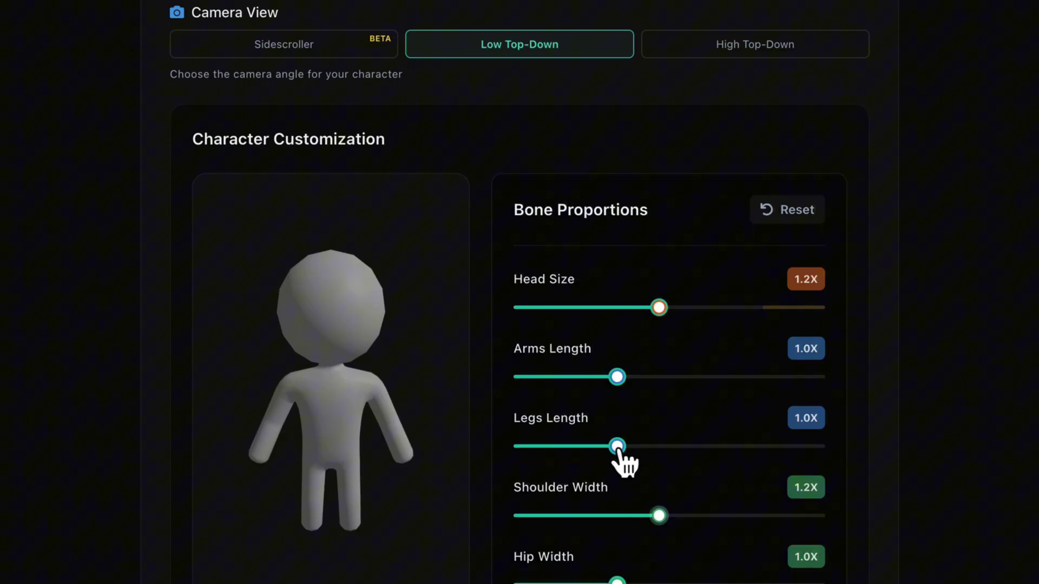
left_click_drag(617, 448, 577, 448)
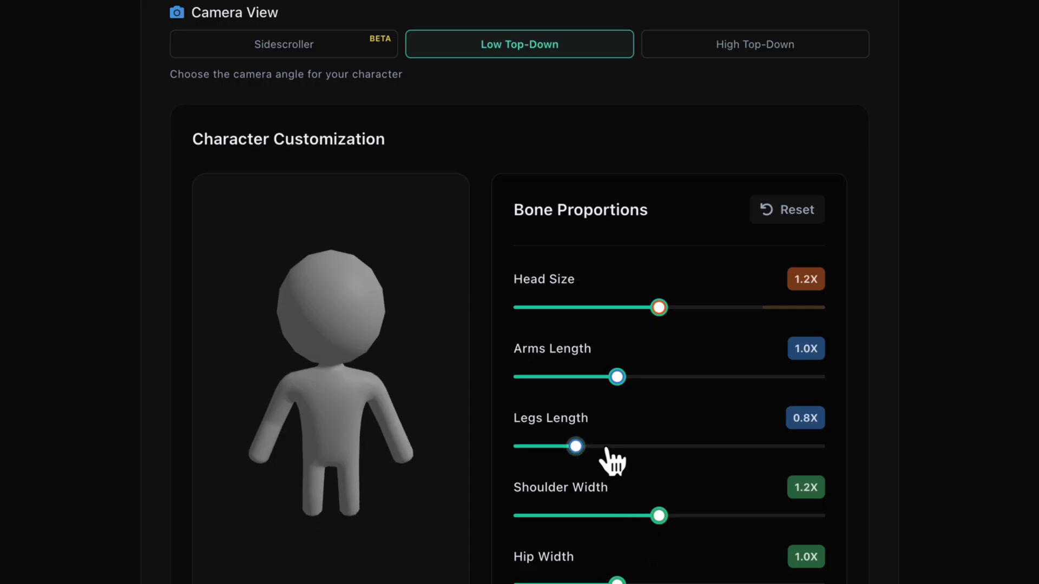
Preview the Default, Chibi, Cartoon, Stylized, Realistic, and Heroic proportion presets, ending on Default
left_click(261, 228)
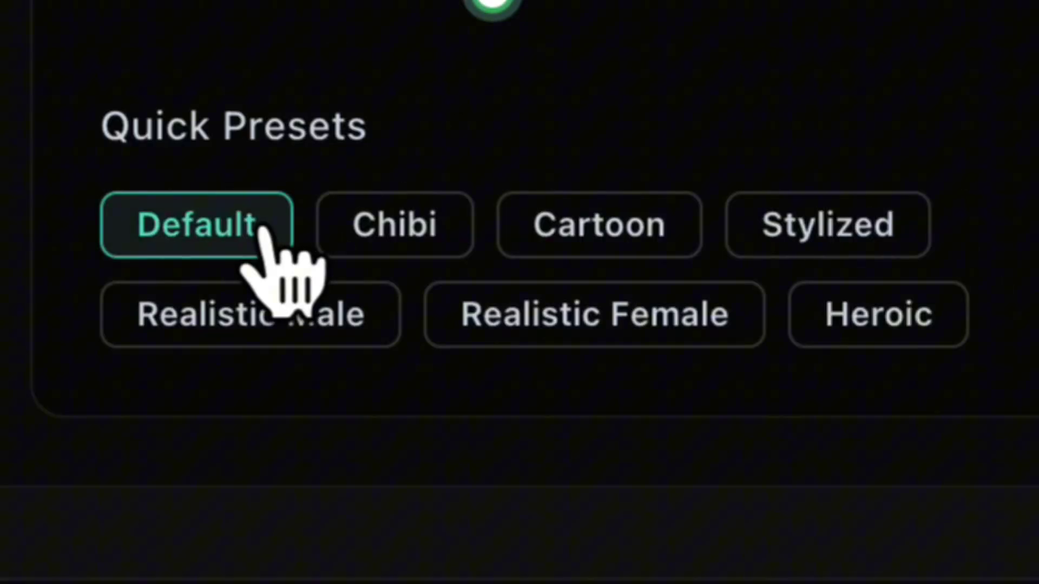
left_click(454, 248)
left_click(617, 214)
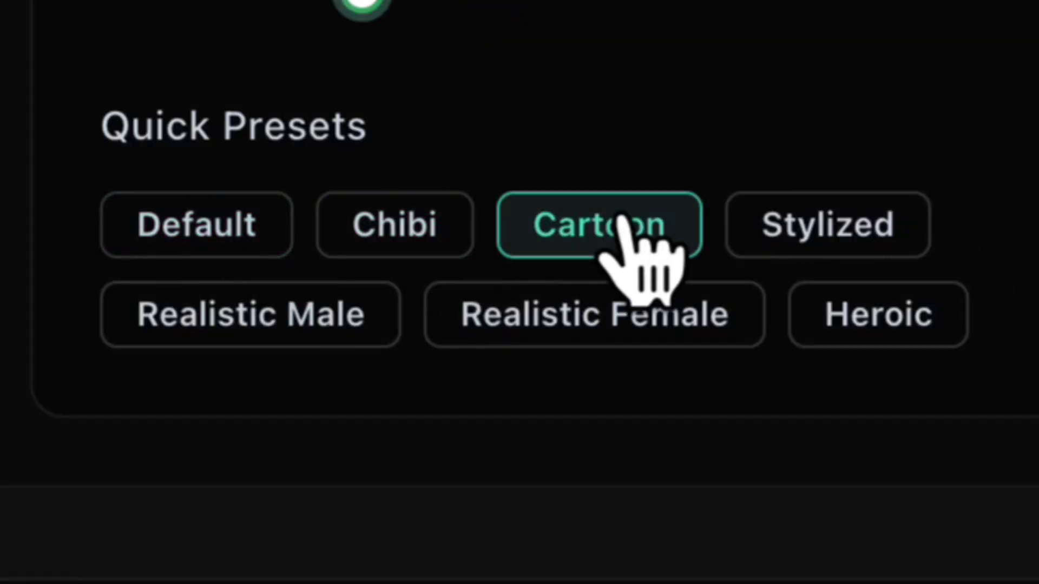
left_click(771, 234)
left_click(336, 327)
left_click(622, 334)
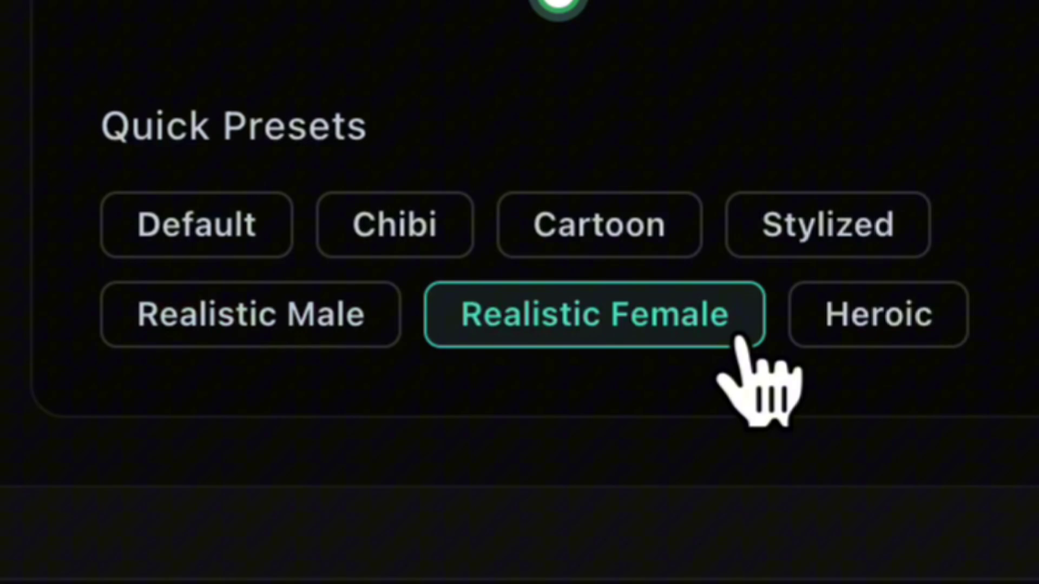
left_click(815, 342)
left_click(343, 311)
left_click(227, 245)
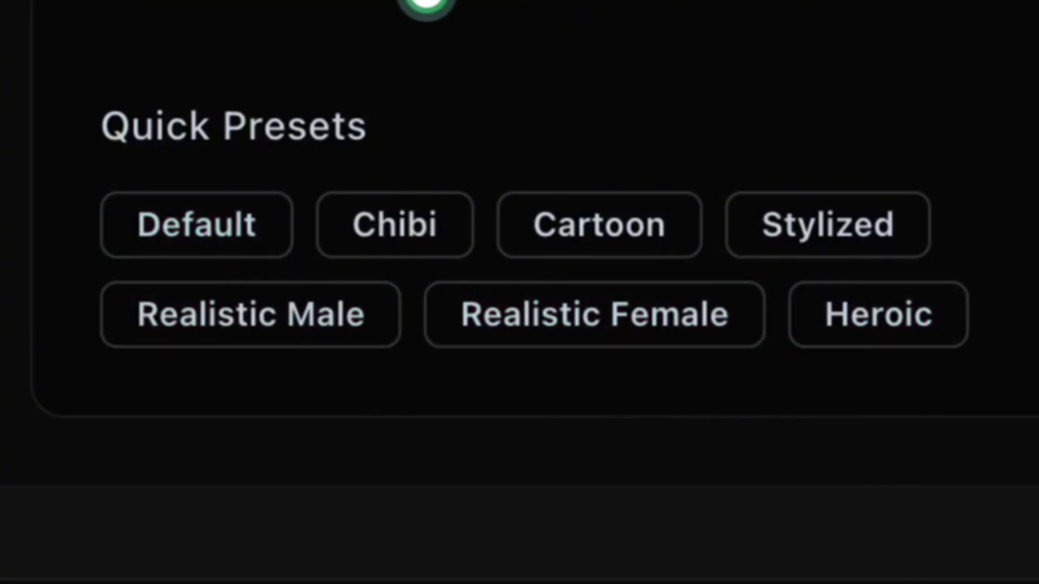
scroll(871, 471, "down", 5)
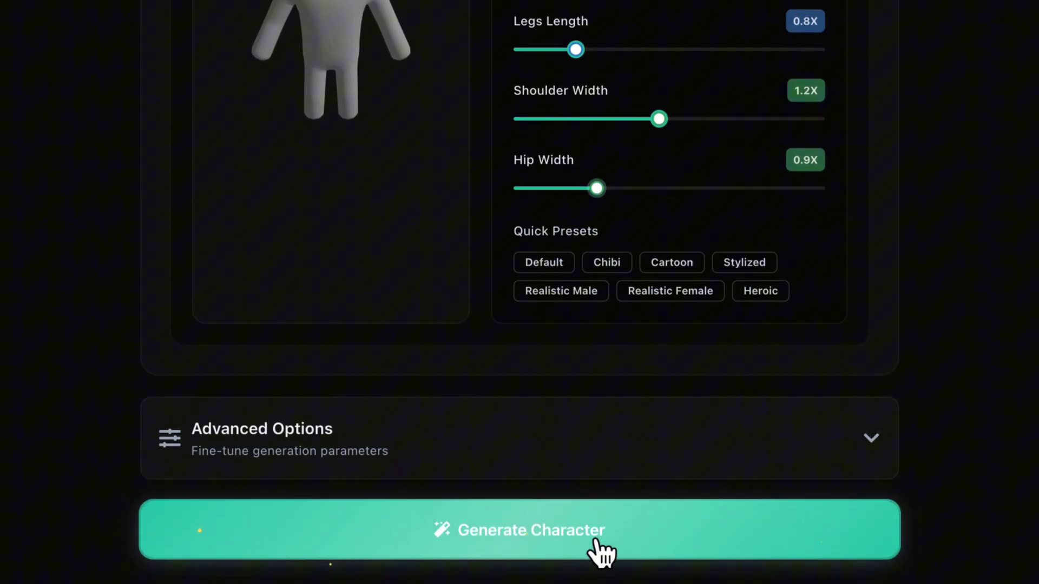
Generate the golden-armored knight and open its new character page from the characters list
left_click(593, 528)
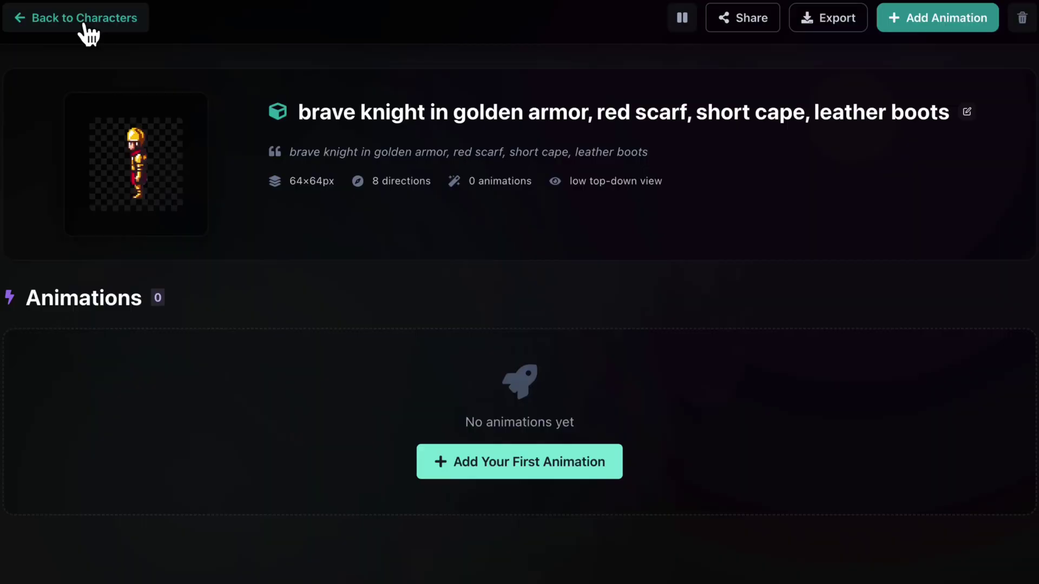
left_click(425, 89)
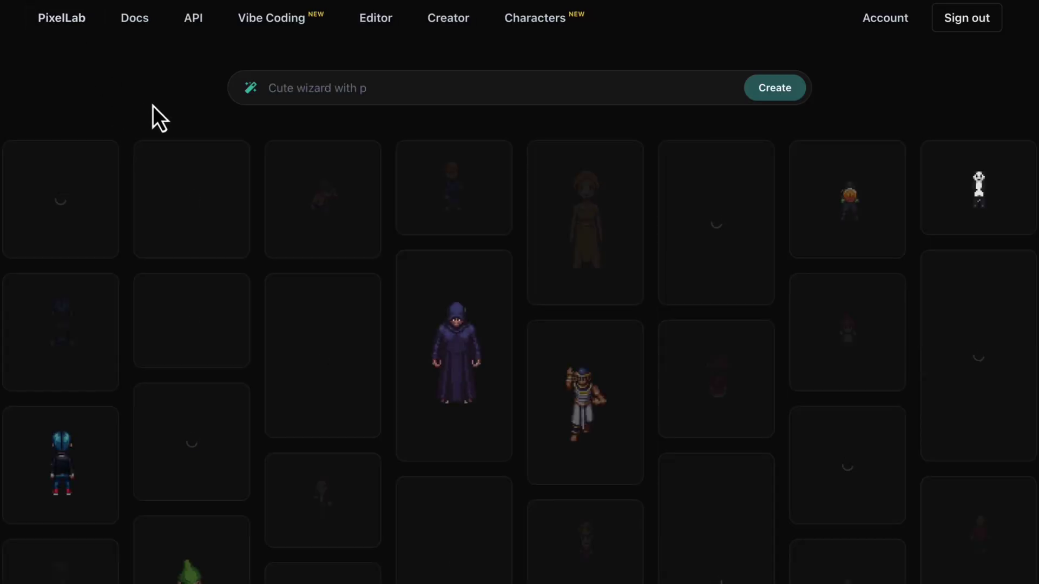
mouse_move(58, 219)
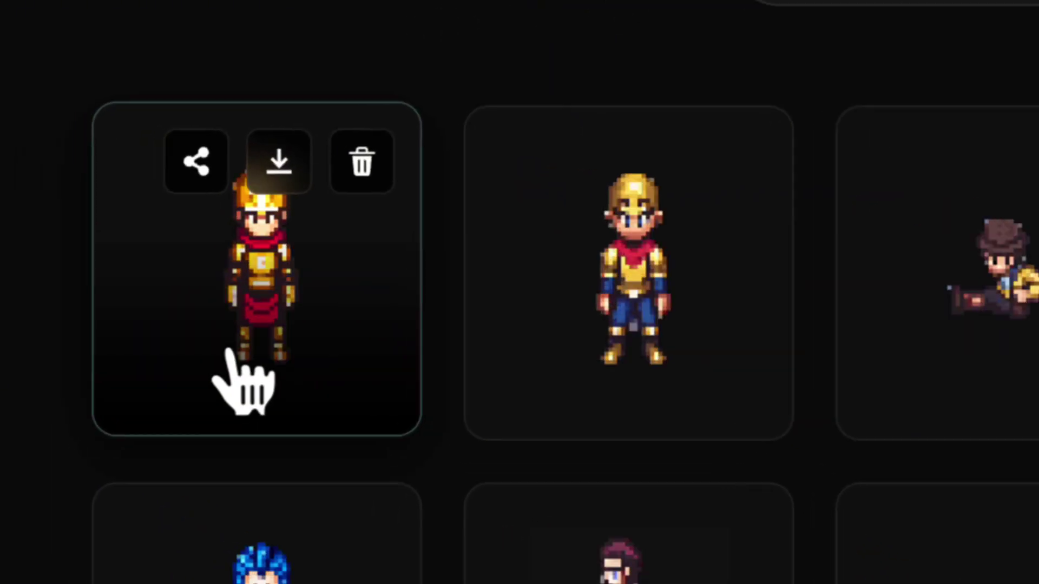
left_click(103, 275)
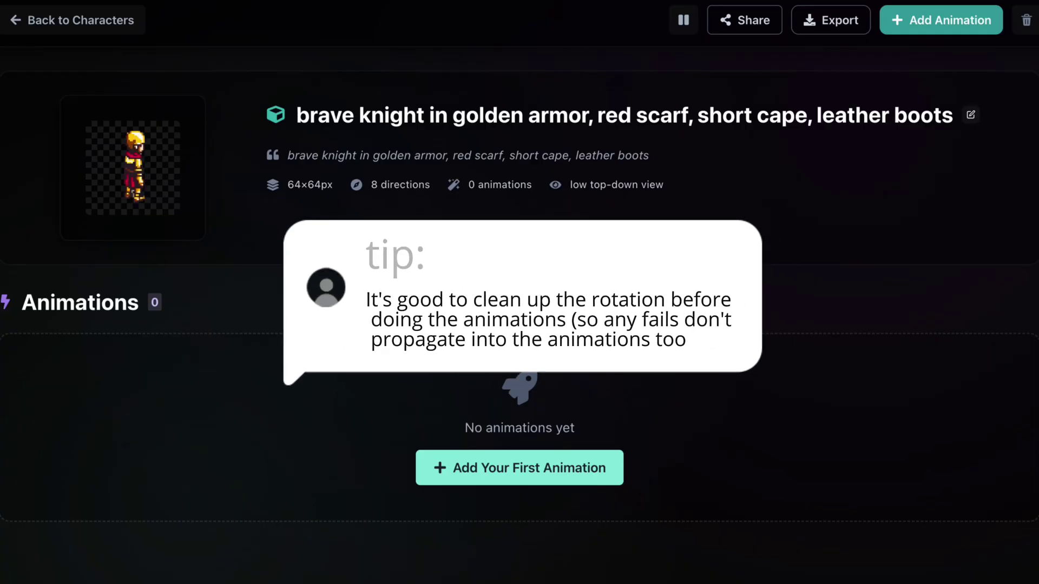
Add the knight's first animation, choosing Running (8 frames) and Cross Punch
left_click(459, 469)
scroll(360, 324, "down", 2)
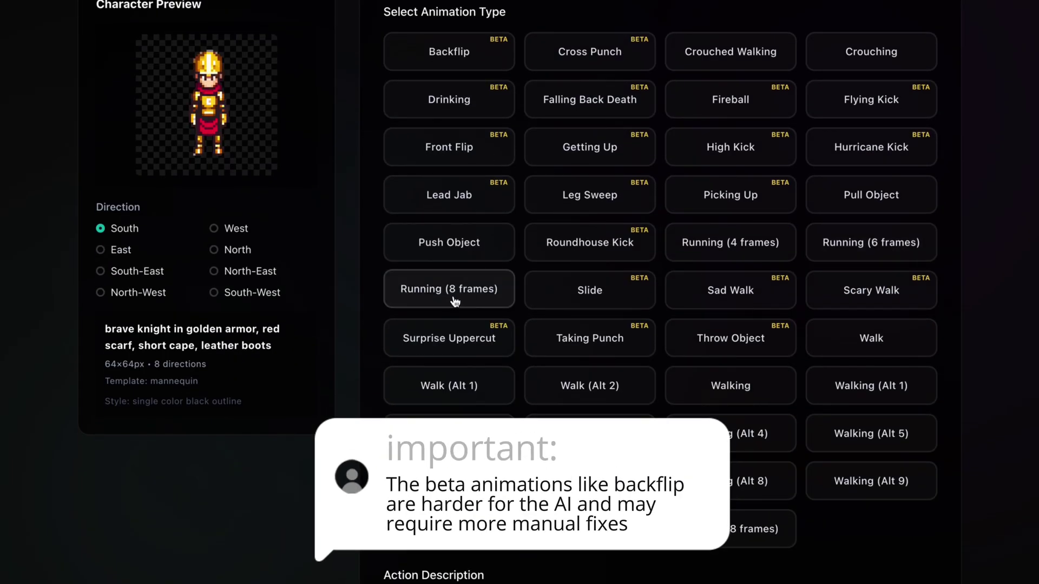
left_click(429, 298)
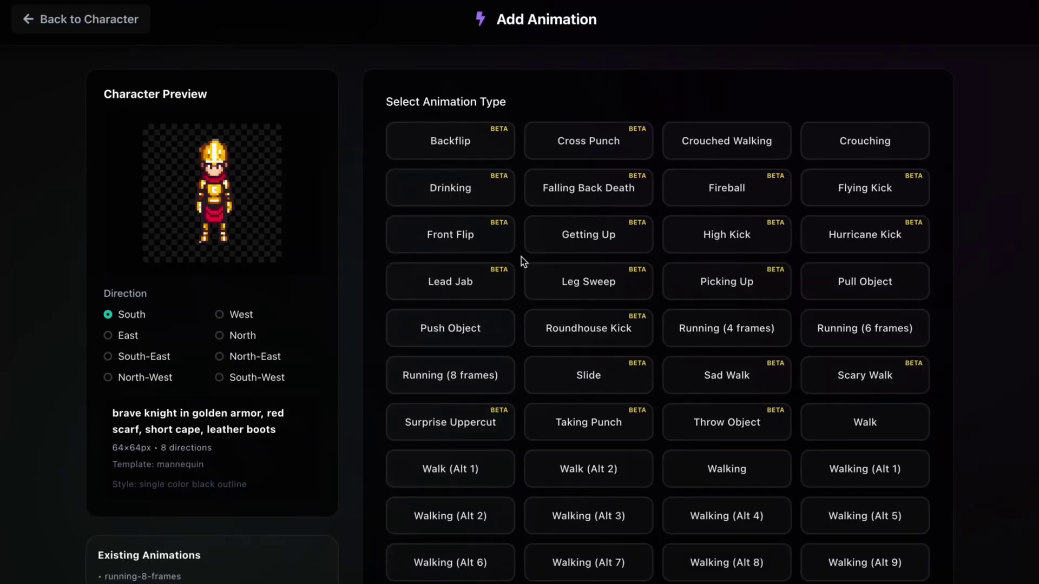
left_click(557, 140)
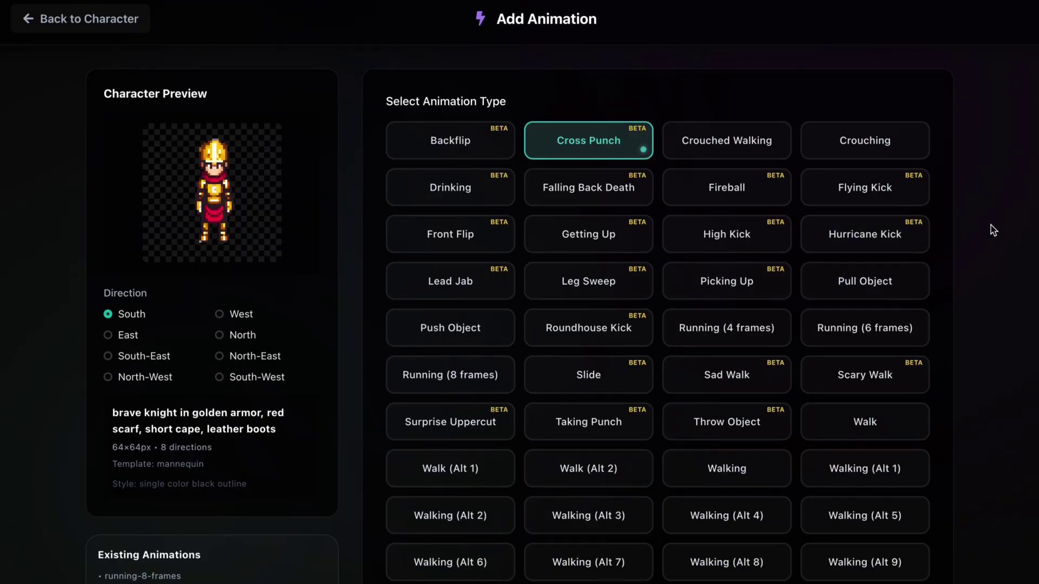
scroll(973, 233, "down", 9)
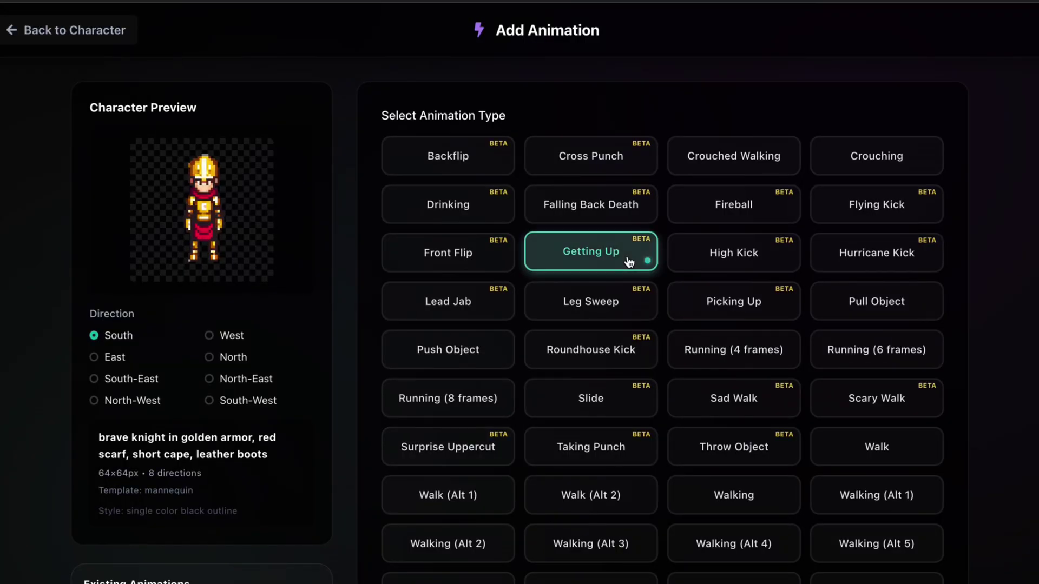
scroll(629, 262, "down", 9)
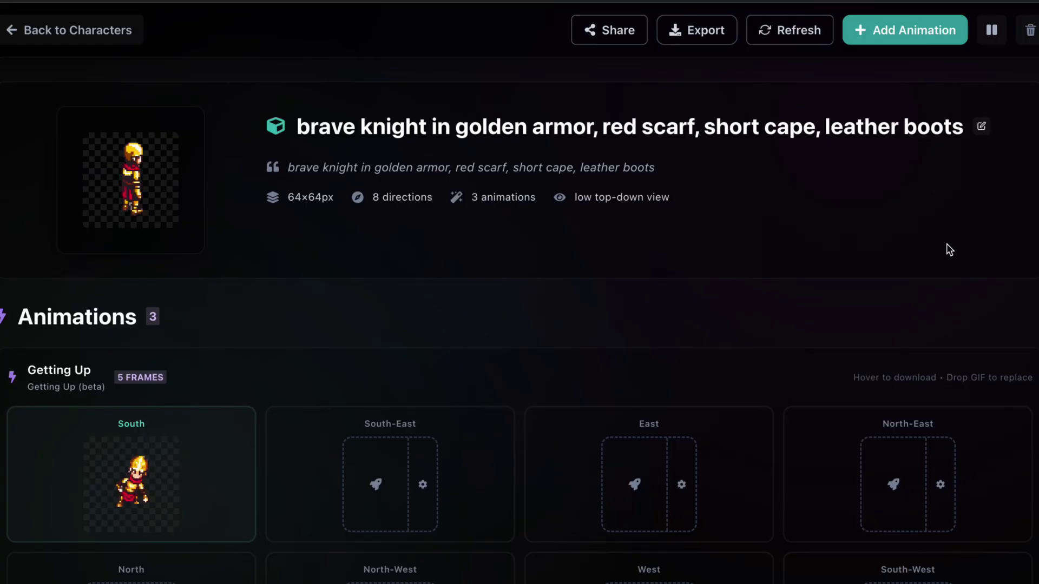
Scroll through the pages to reach the brown-haired hero in the yellow suit and blue cape
scroll(487, 294, "down", 6)
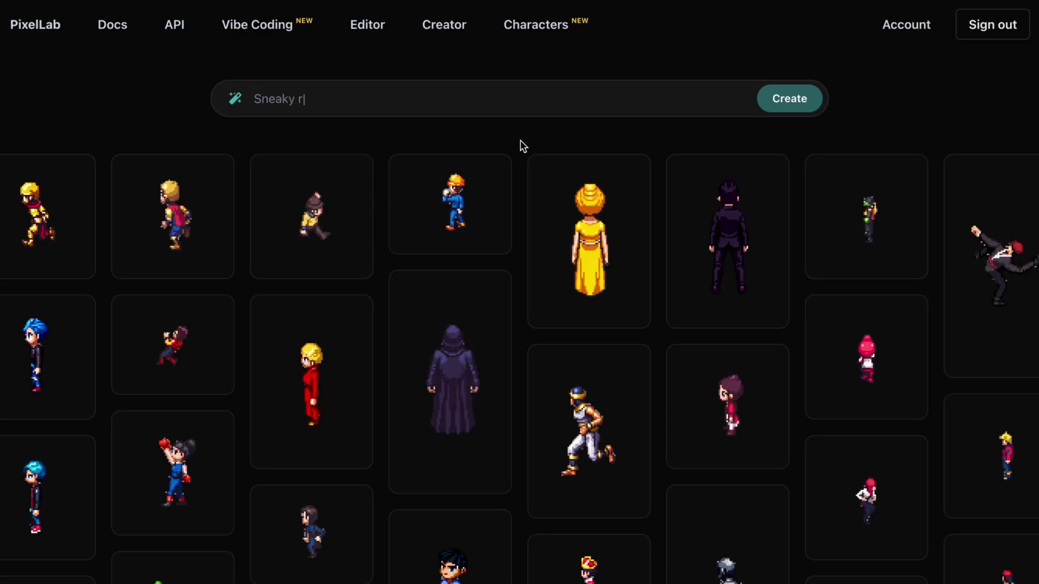
scroll(520, 142, "down", 3)
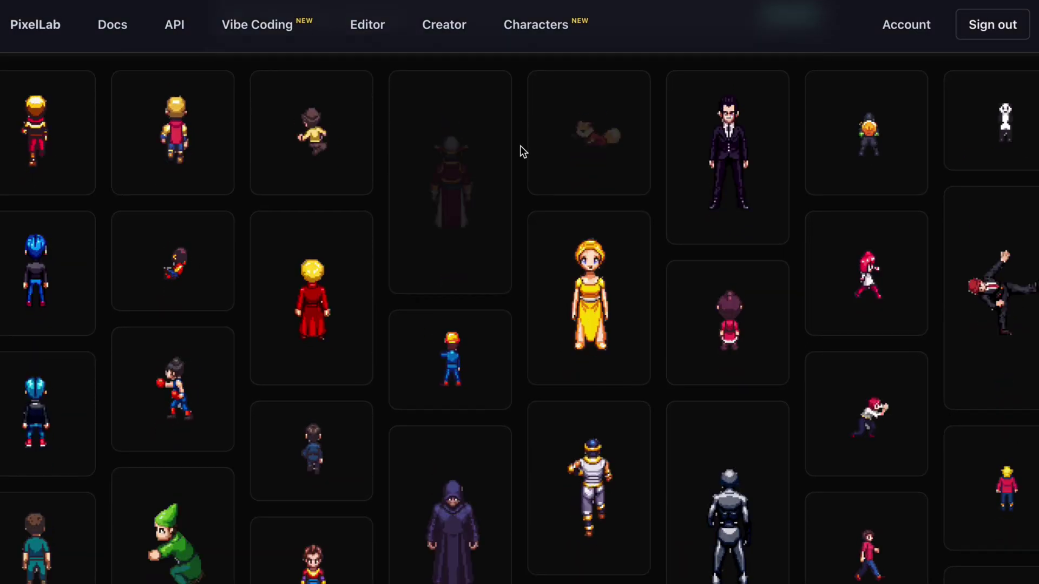
scroll(521, 145, "down", 5)
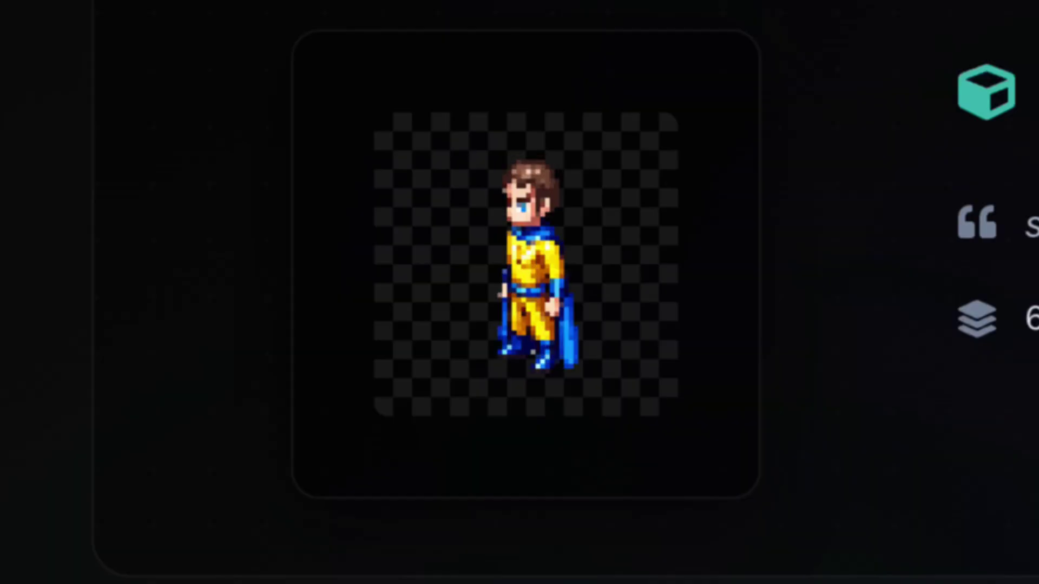
Download the caped hero's animation as a GIF
mouse_move(695, 159)
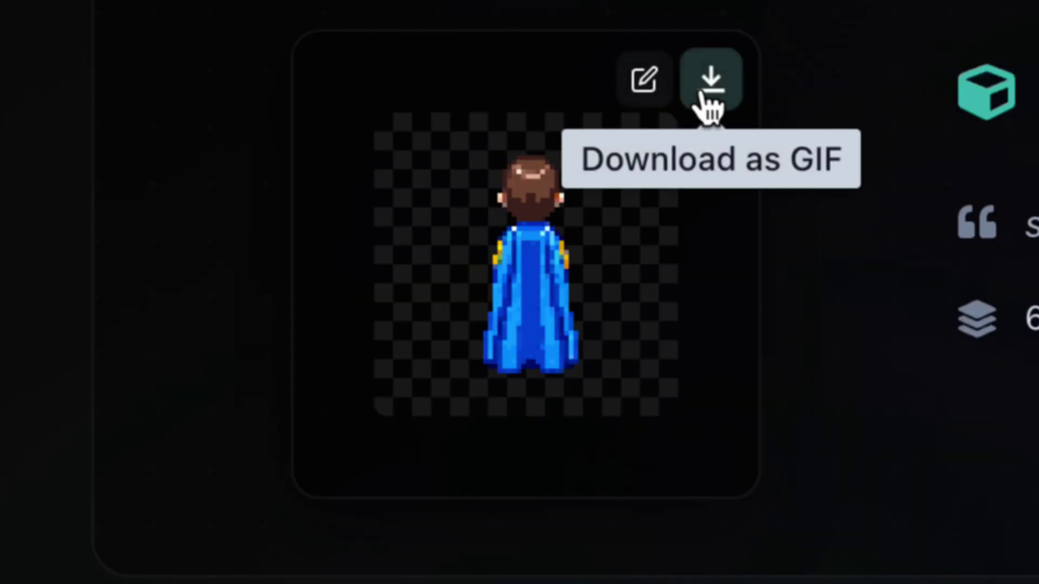
left_click(702, 87)
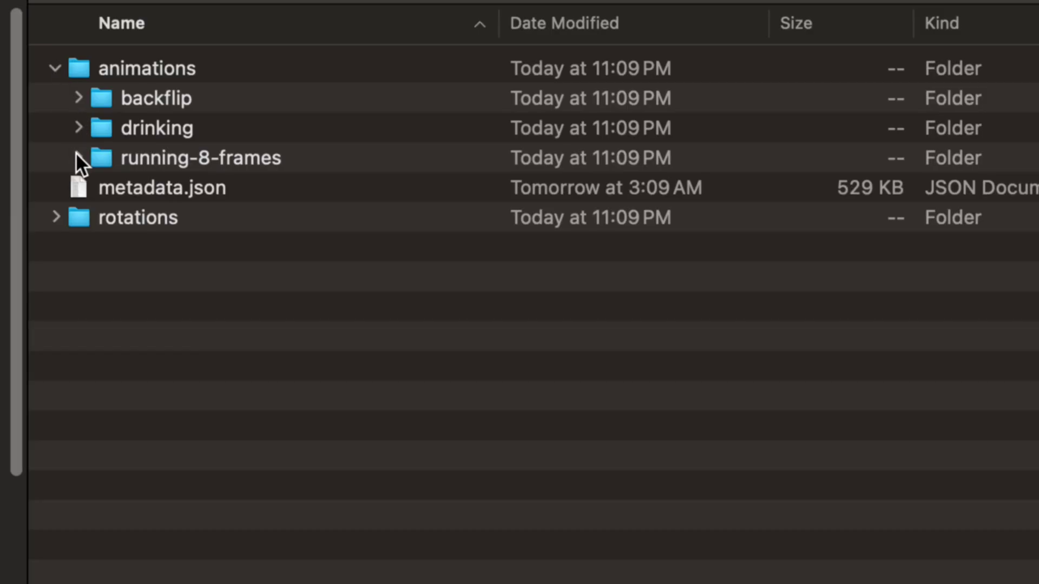
Expand the running-8-frames, backflip, and drinking animation folders
left_click(79, 157)
left_click(79, 98)
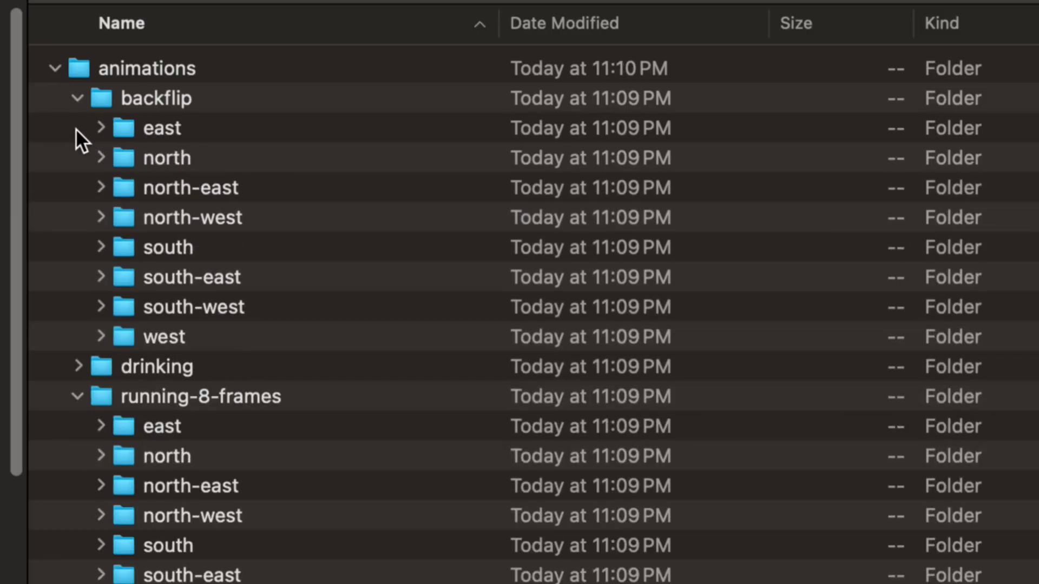
left_click(78, 367)
scroll(138, 232, "down", 3)
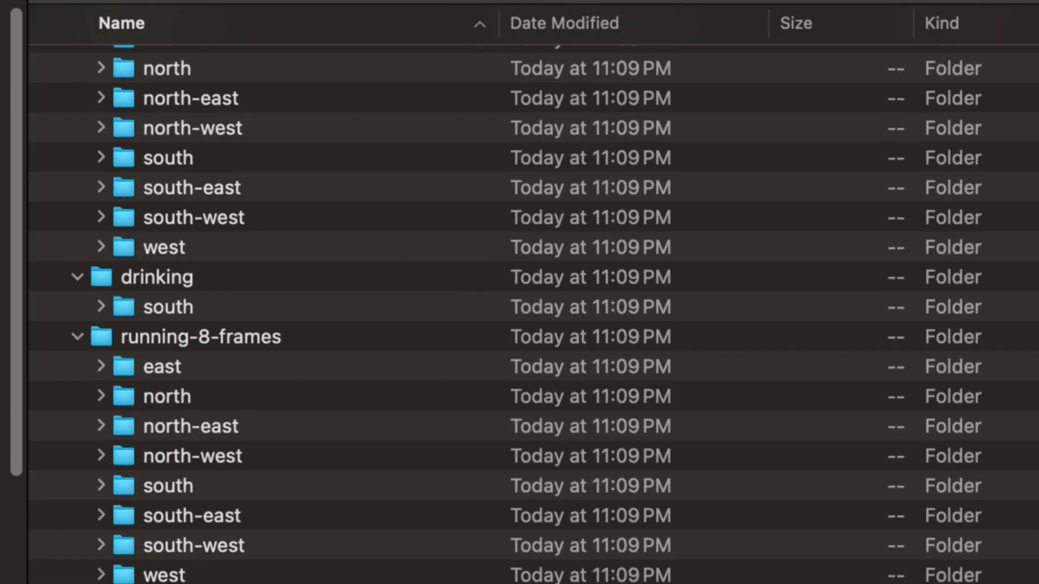
scroll(205, 313, "down", 8)
Quick Look the rotation images from east.png through north-west.png to south.png
left_click(168, 430)
key("space")
key("Down")
key("Down")
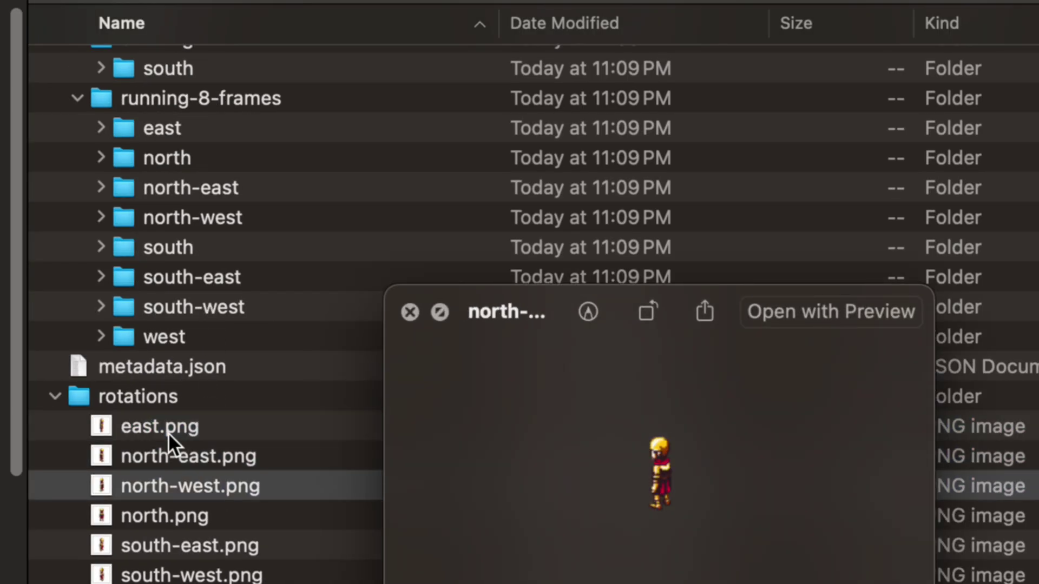
key("Down")
key("Down")
key("Down")
key("Down")
key("space")
Preview the west running frames through frame_006.png, then collapse the west folder
left_click(102, 336)
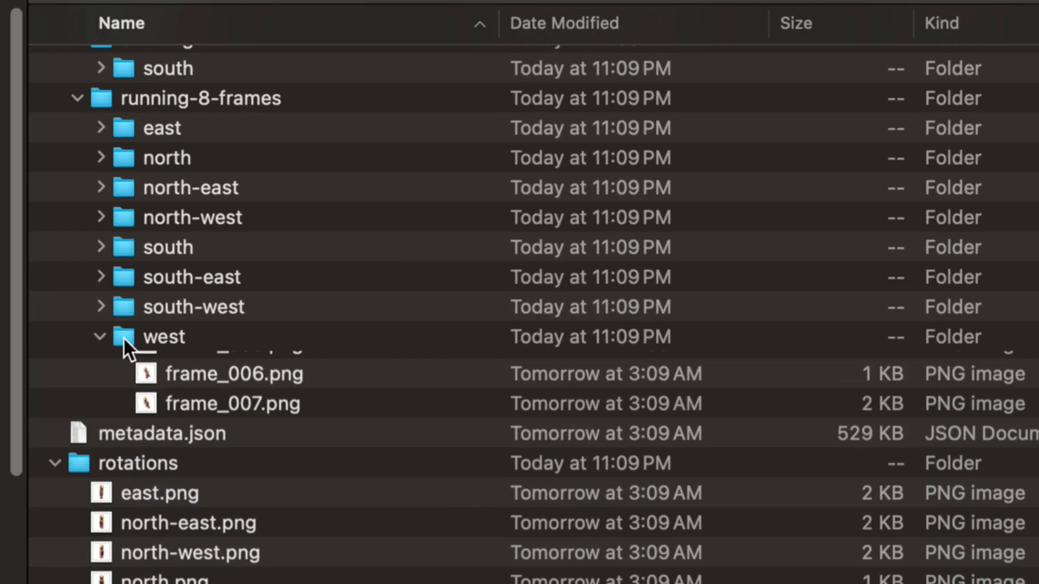
left_click(211, 365)
key("space")
key("Down")
key("Down")
key("Down")
key("Down")
key("Down")
key("Down")
key("space")
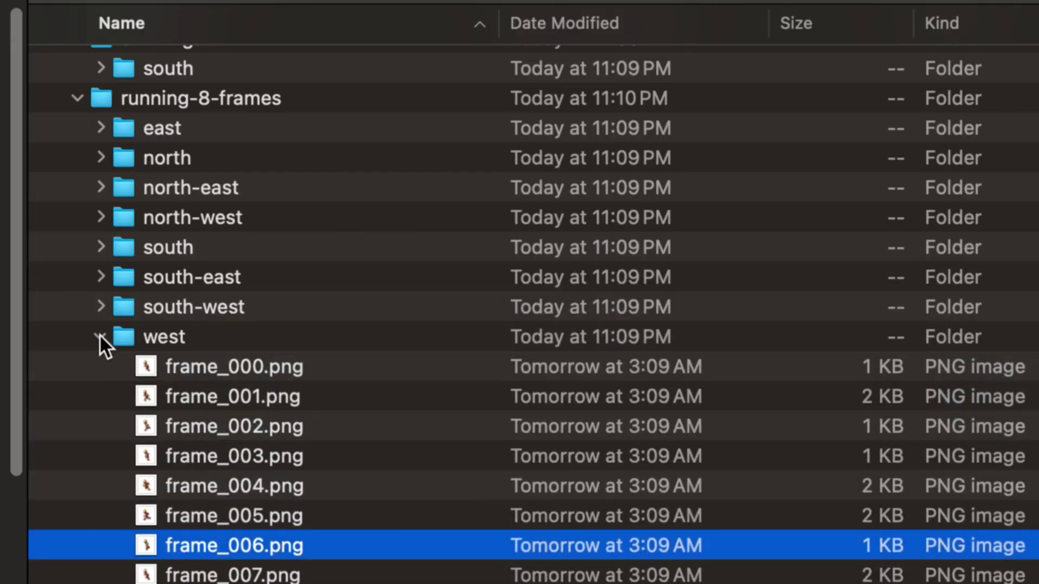
left_click(99, 334)
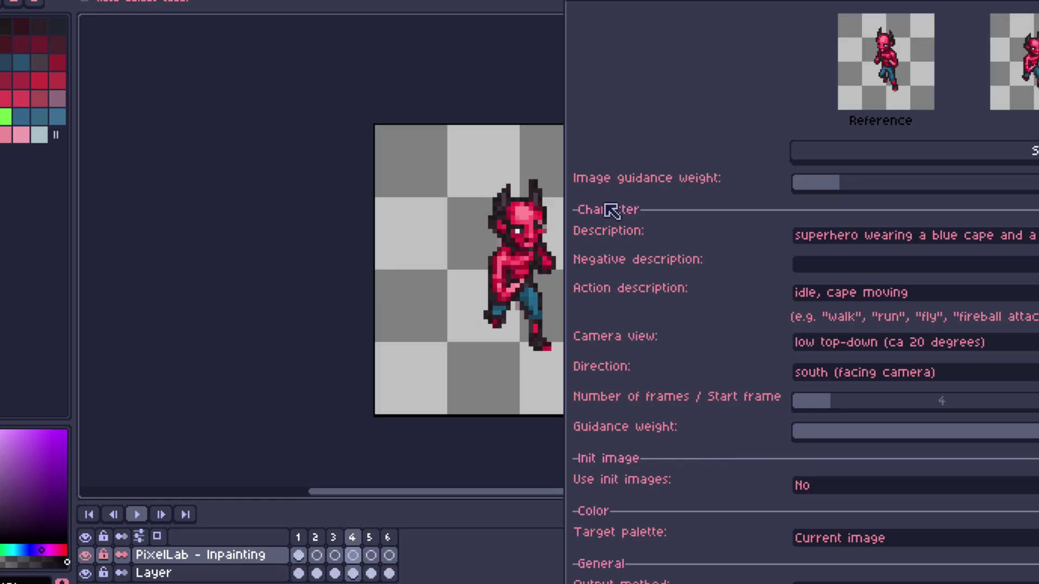
Reveal the canvas, select the PixelLab - Inpainting layer, and inspect frames 5 and 3
left_click_drag(738, 5, 845, 5)
left_click(219, 560)
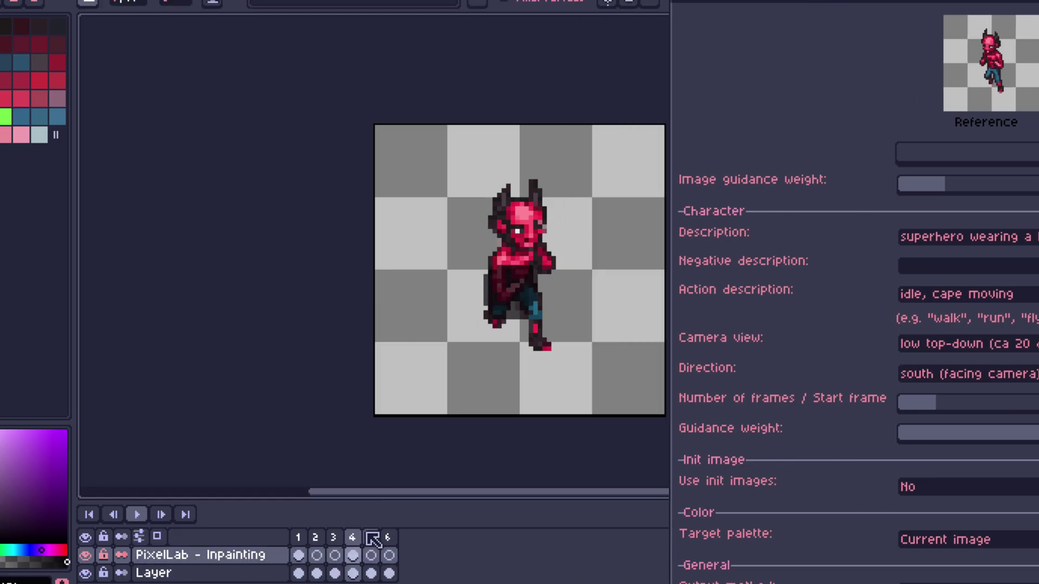
left_click(371, 537)
left_click(334, 543)
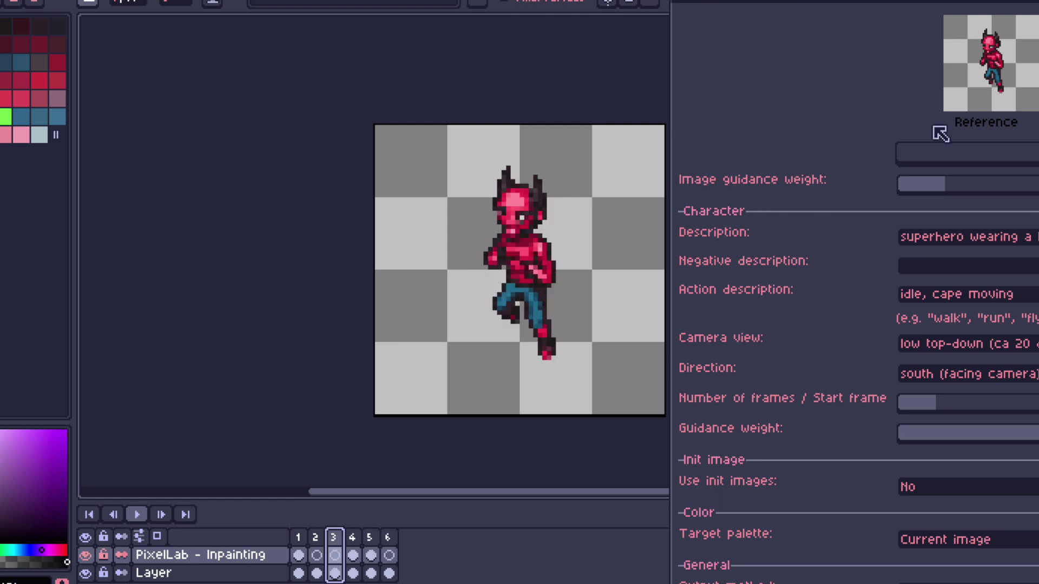
Generate a new animation with description 'red devil' and action 'punch', then preview it
left_click_drag(901, 6, 446, 6)
left_click(747, 222)
type("red devil")
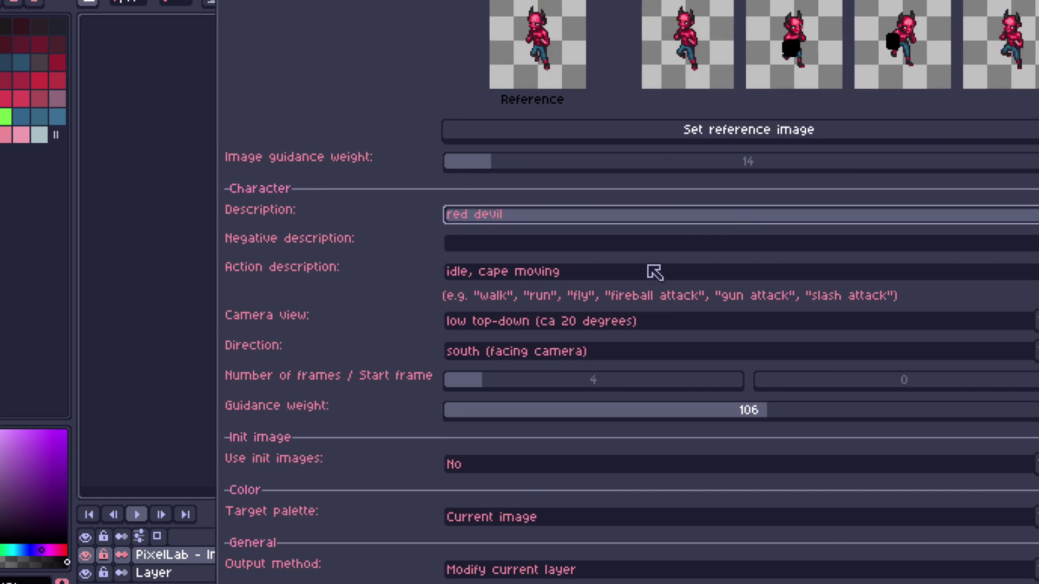
left_click(652, 275)
type("punch")
scroll(607, 338, "down", 4)
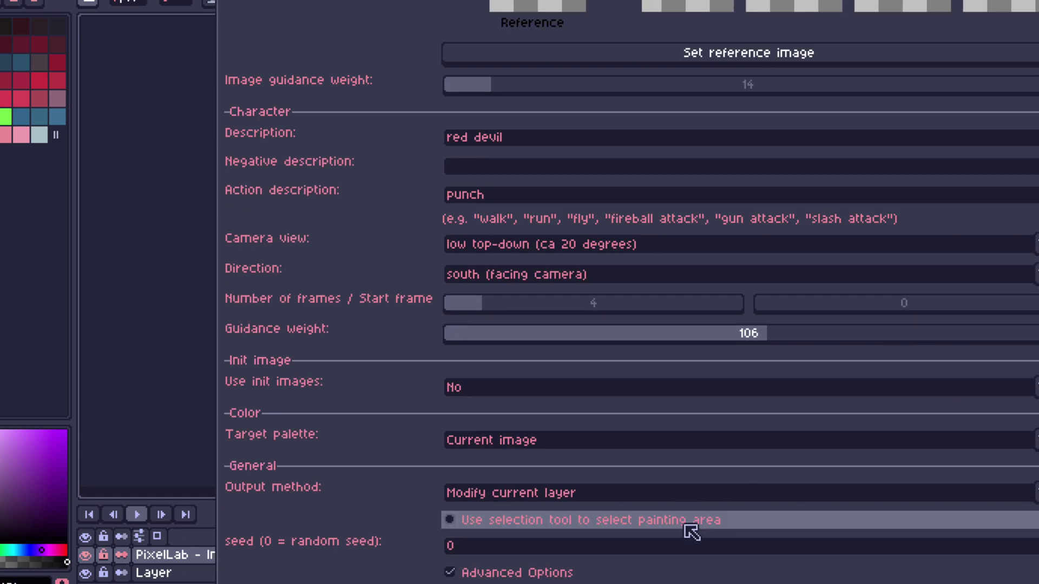
left_click(692, 582)
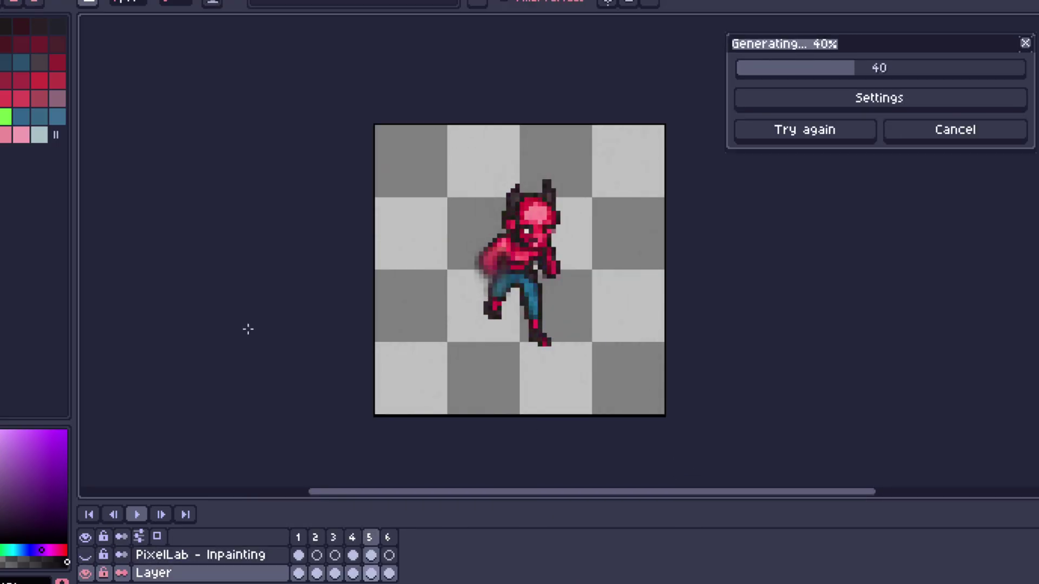
key("Return")
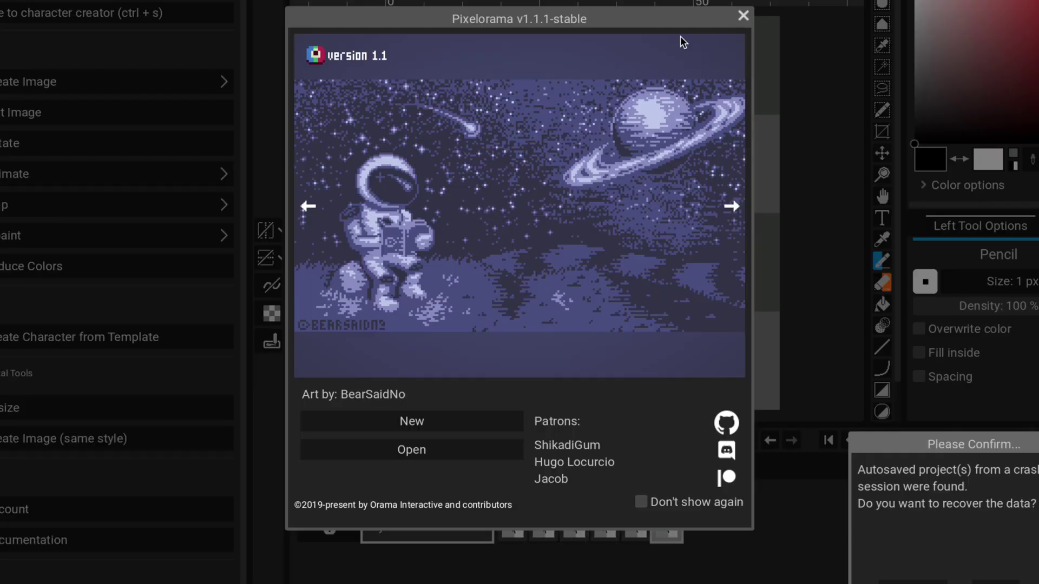
Dismiss the splash and review the red devil animation's frames 2 through 4
left_click(744, 14)
left_click(570, 496)
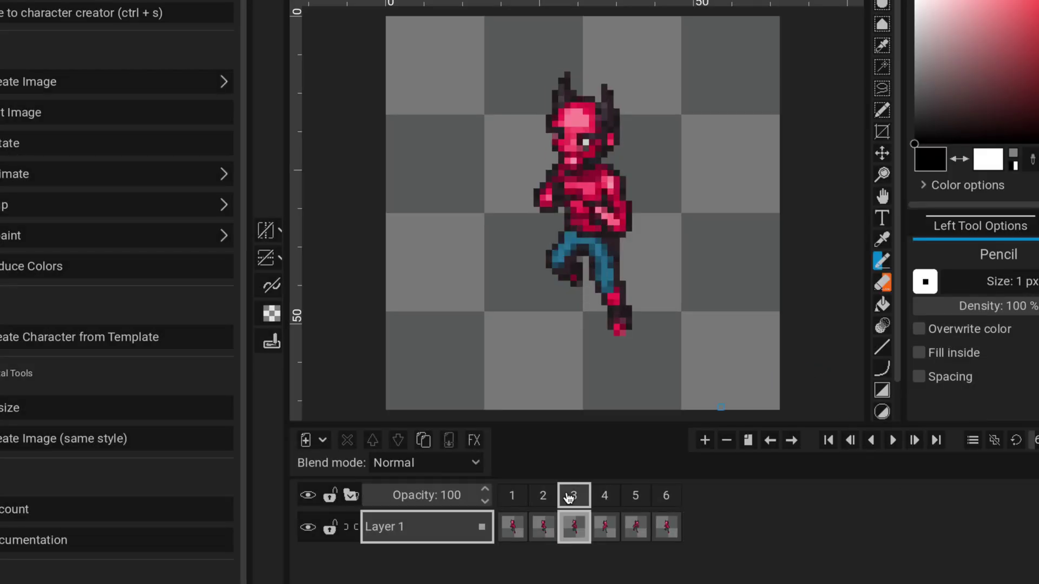
left_click(603, 495)
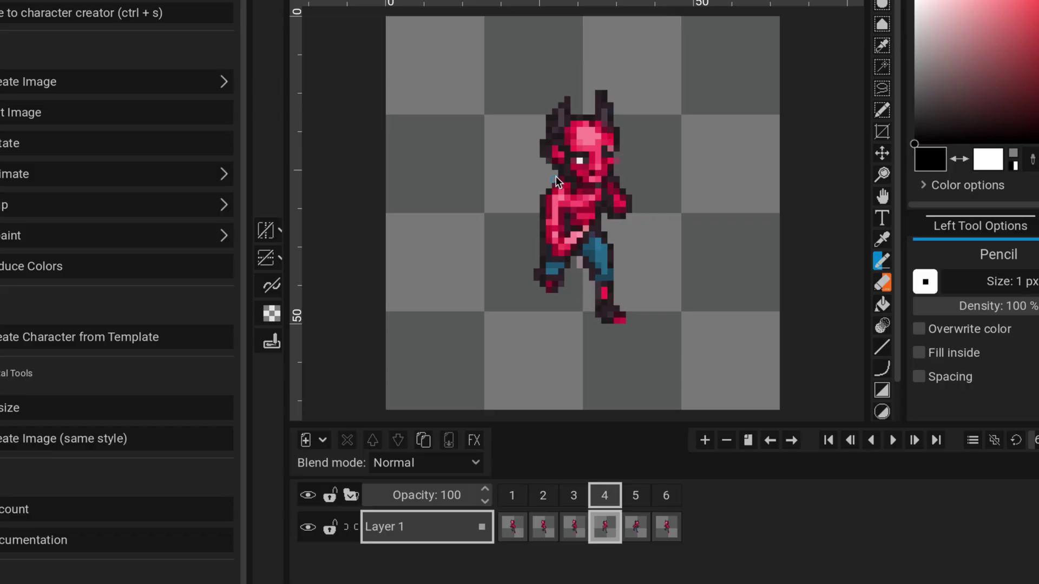
key("Left")
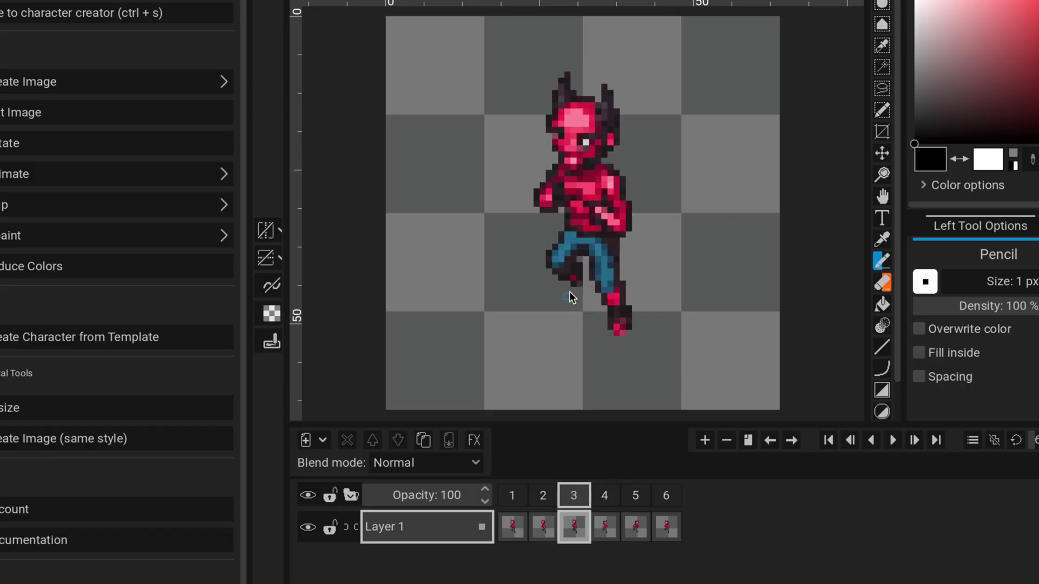
left_click(547, 493)
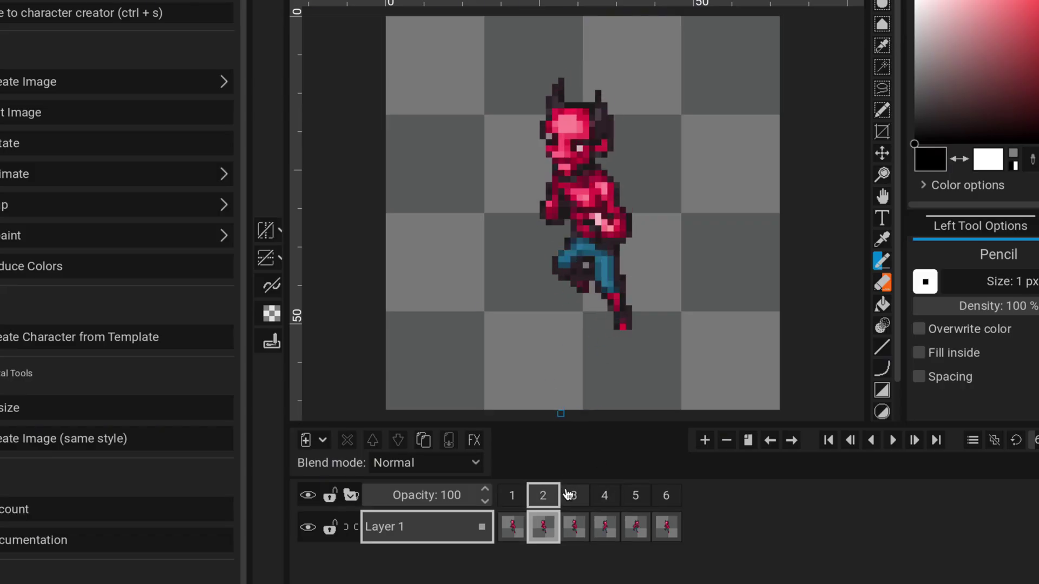
key("Right")
Magic-wand select the empty canvas around the devil on frames 3, 4 and 5
key("q")
left_click(698, 187)
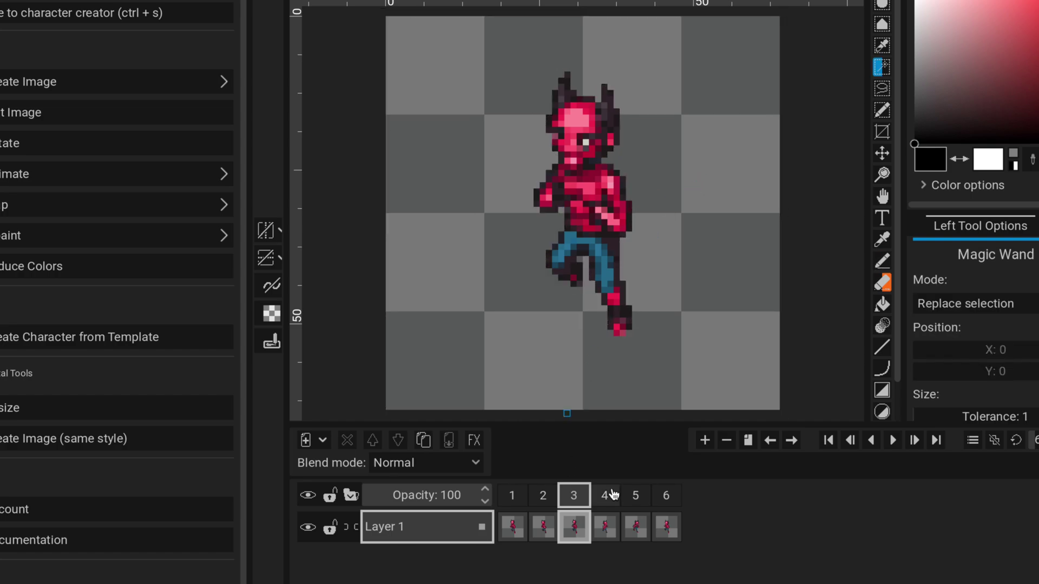
left_click(612, 493)
left_click(653, 289)
left_click(648, 499)
left_click(664, 279)
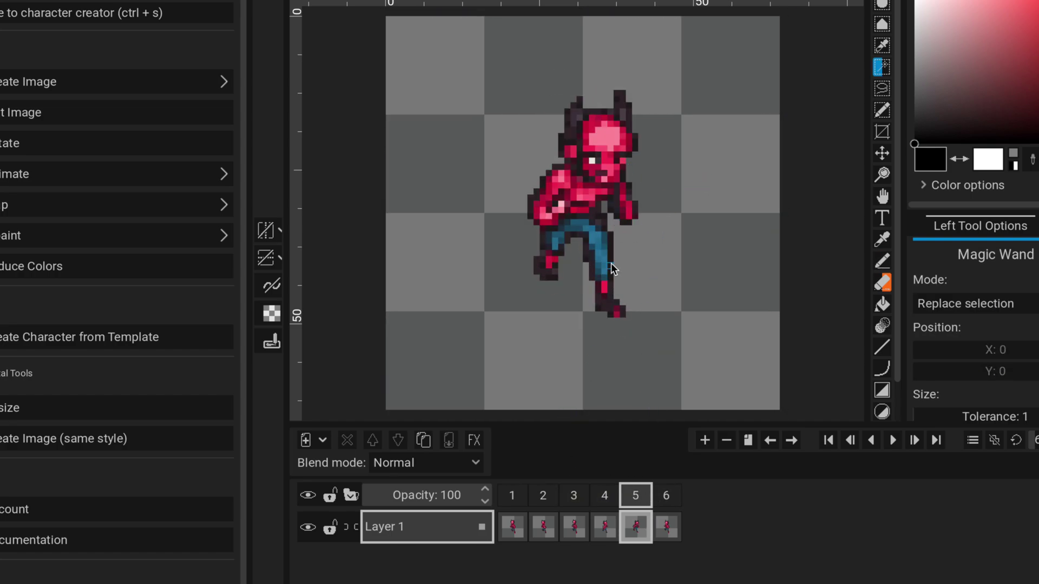
Check frame 6, then save the six-frame Cross Punch back to the character and confirm
left_click(668, 494)
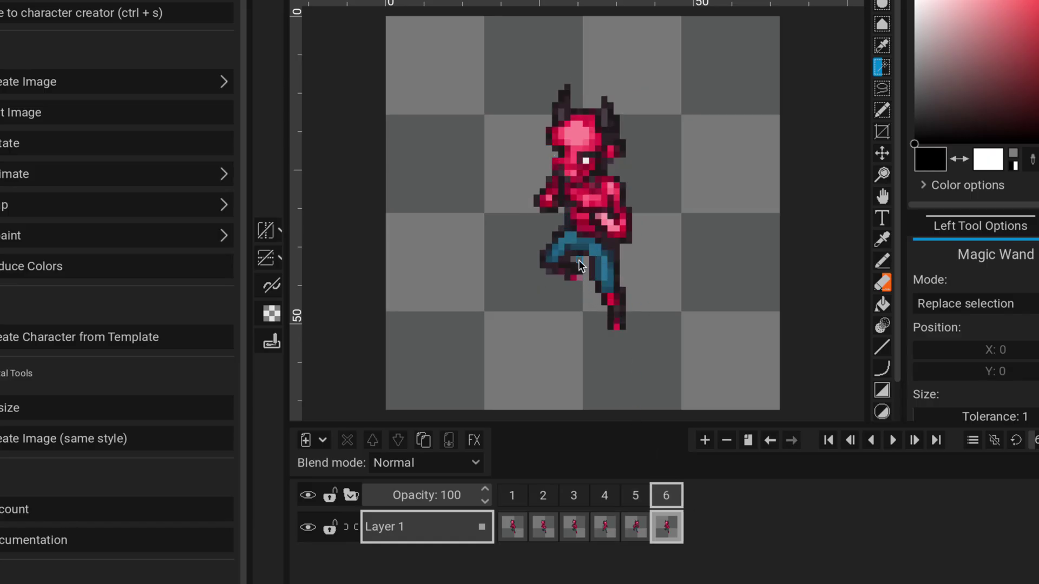
key("ctrl+s")
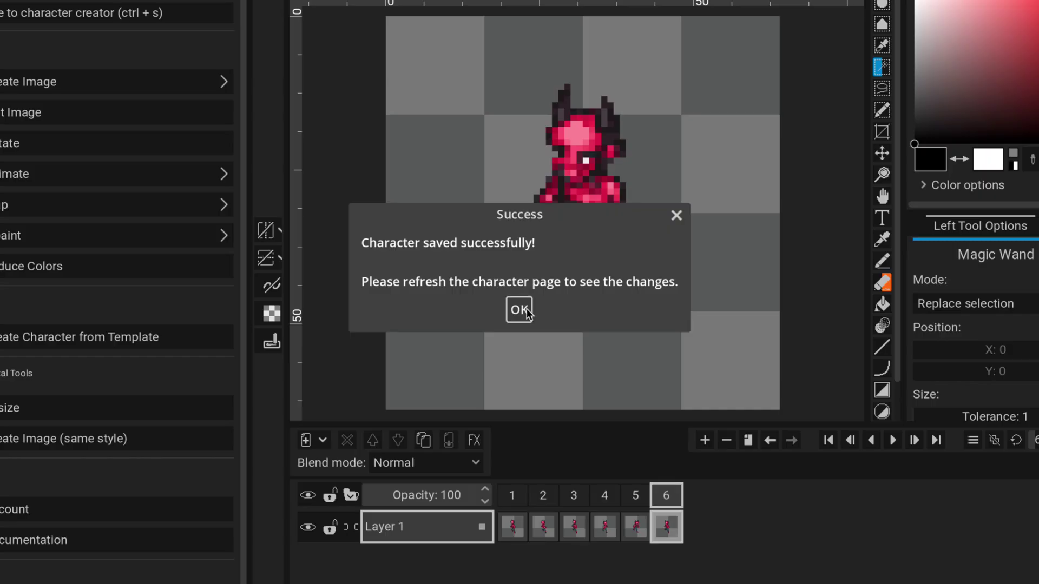
left_click(519, 310)
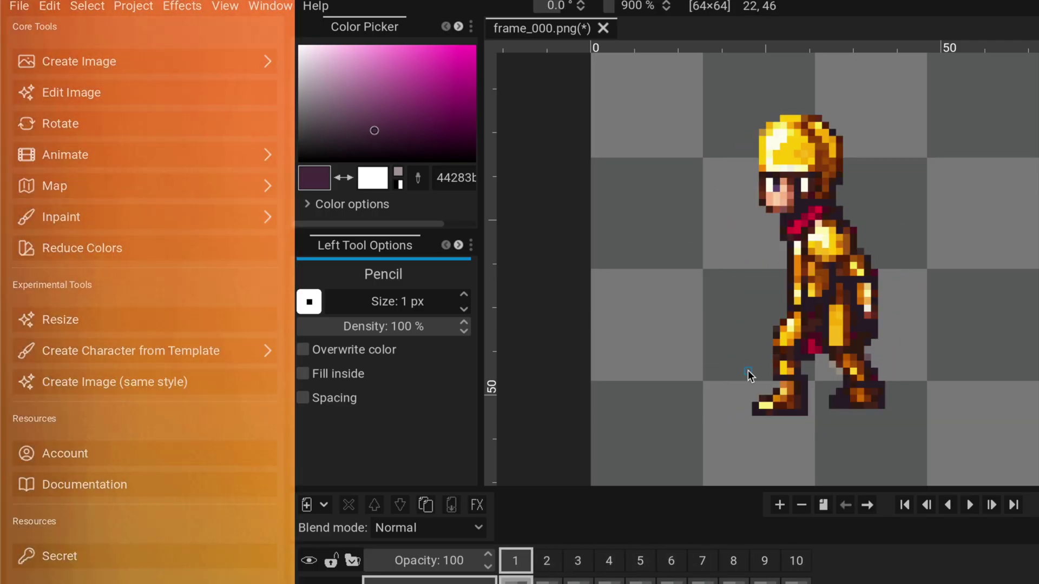
Step through the golden knight's frame_000.png poses, frames 1–4 and frame 9, in the timeline
key("Right")
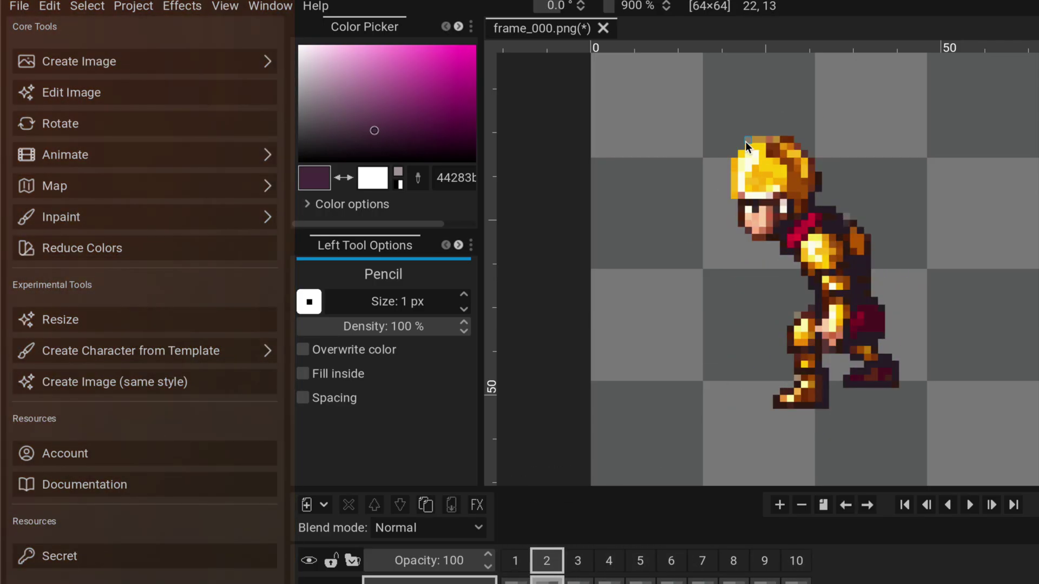
key("Right")
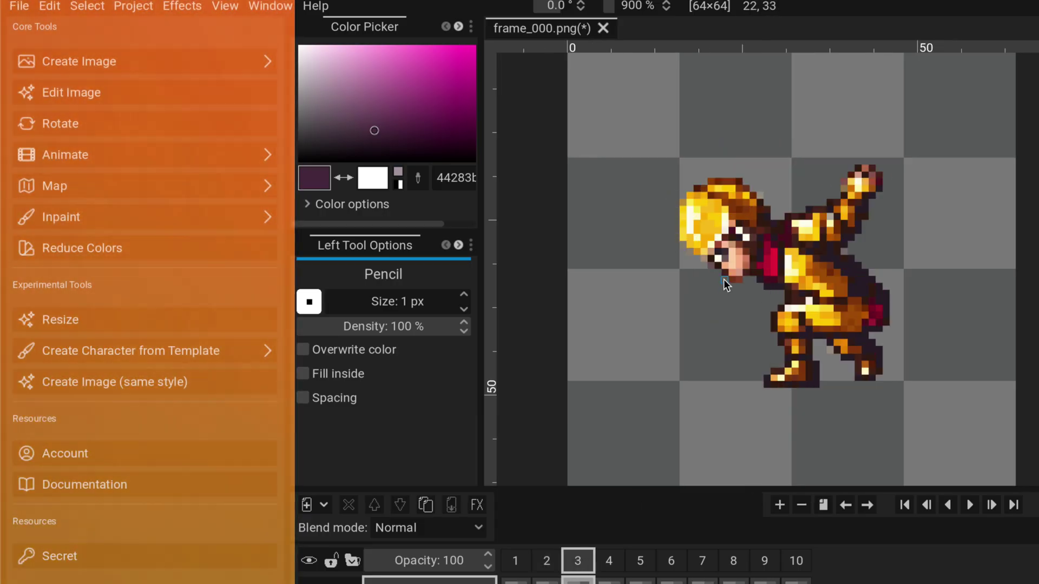
key("Right")
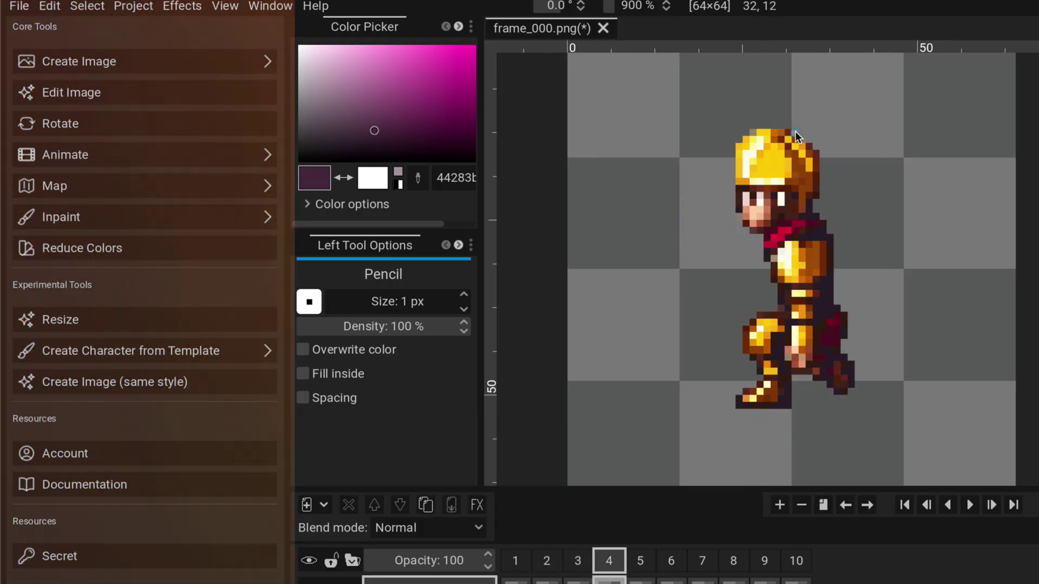
key("Left")
left_click(765, 560)
left_click(515, 560)
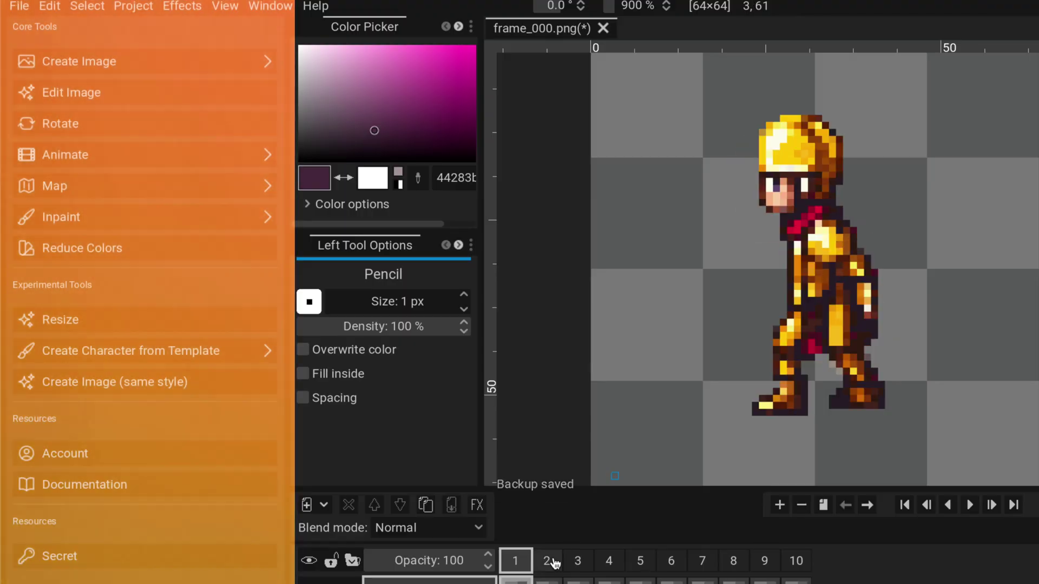
left_click(546, 561)
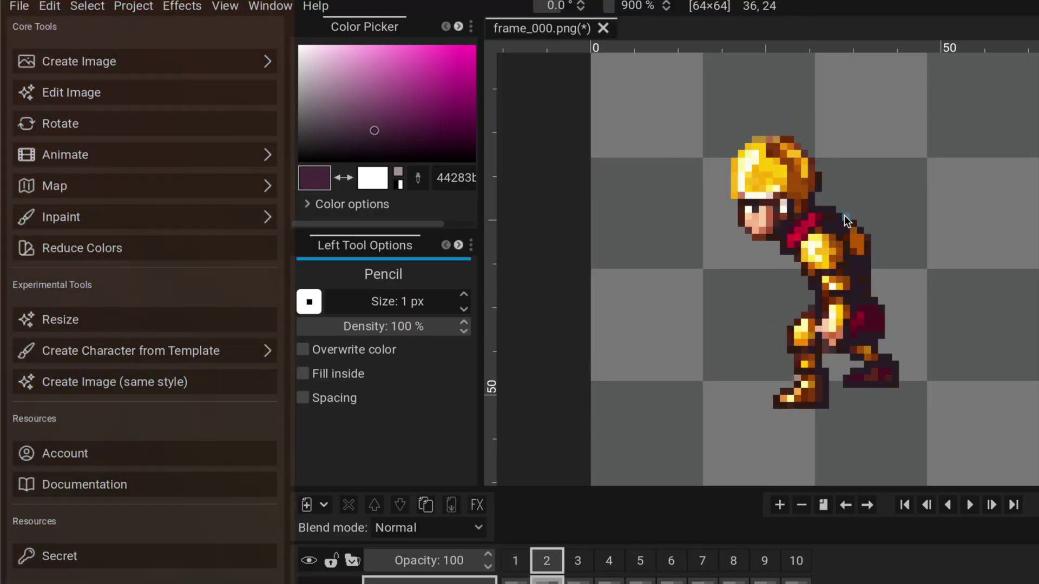
key("Right")
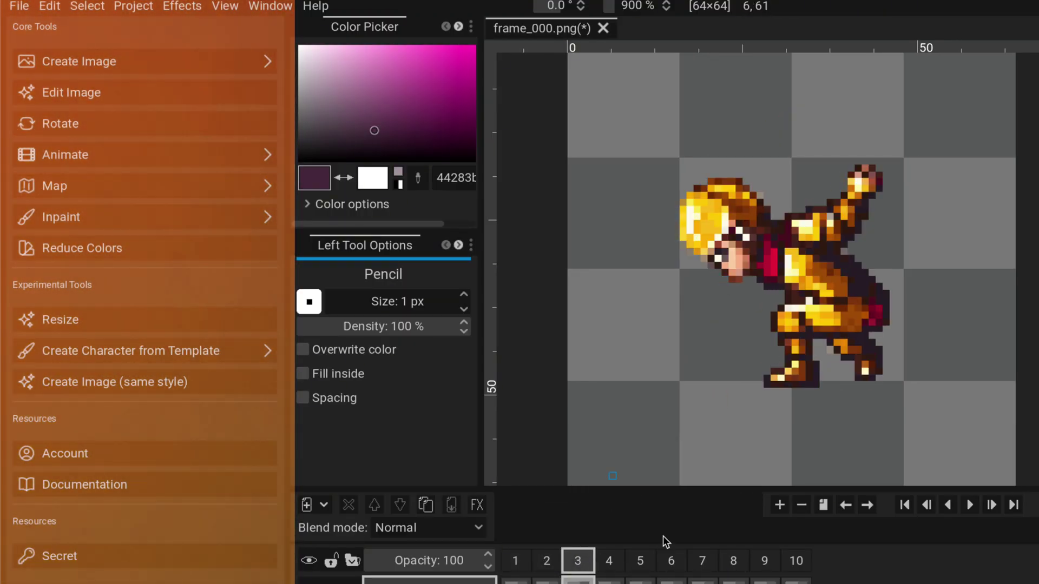
key("Right")
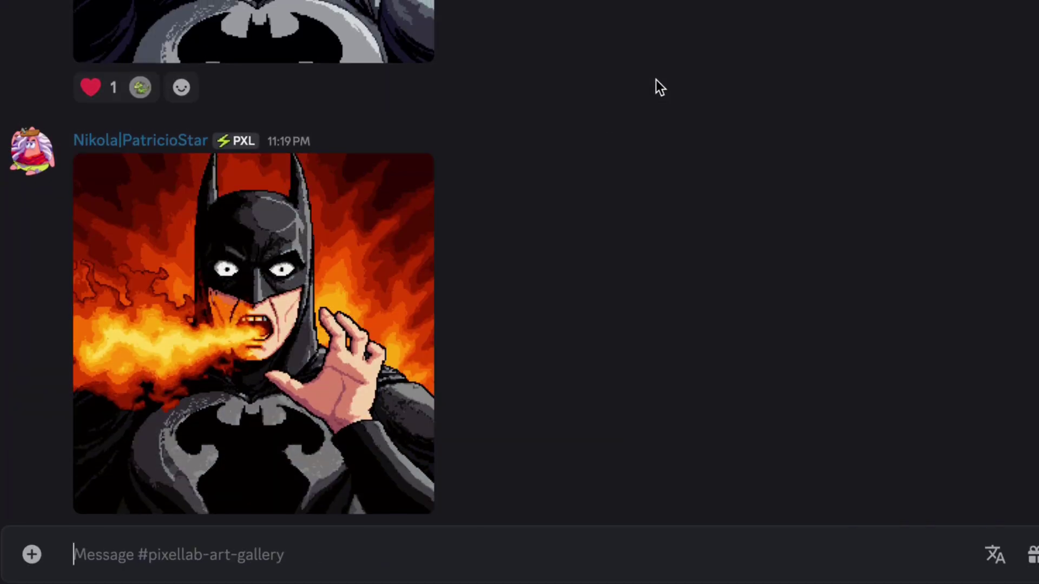
Scroll #pixellab-art-gallery back to early August 2025 posts, including the M-XL Pixflux prompt discussions
scroll(648, 77, "up", 10)
scroll(640, 76, "up", 15)
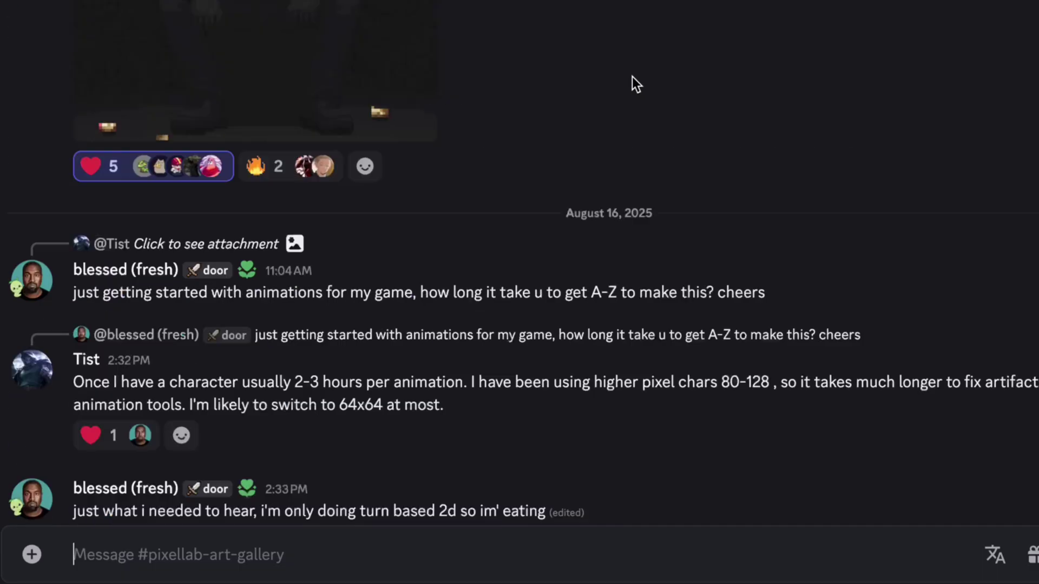
scroll(631, 77, "up", 15)
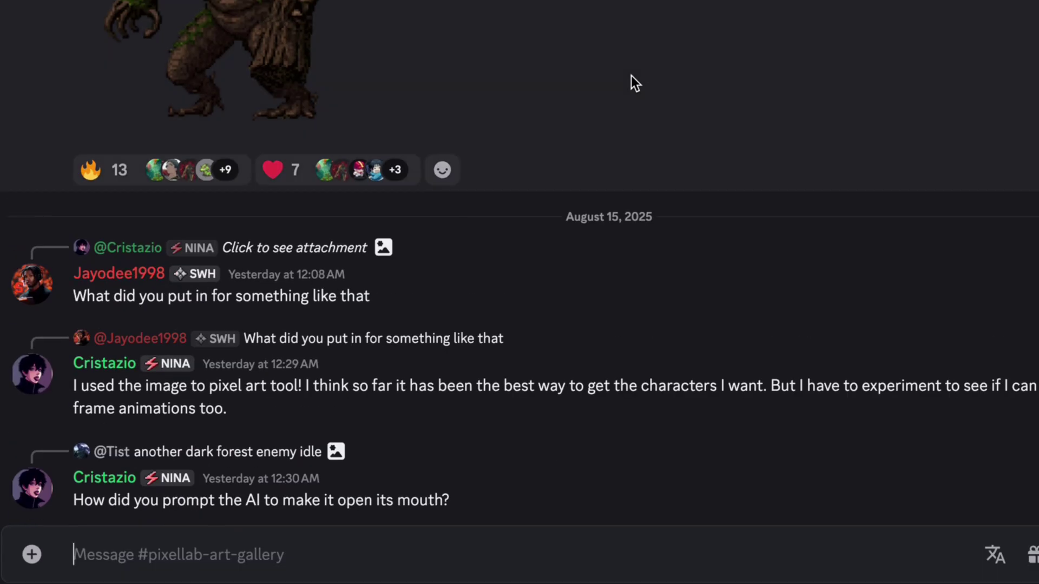
scroll(630, 76, "up", 15)
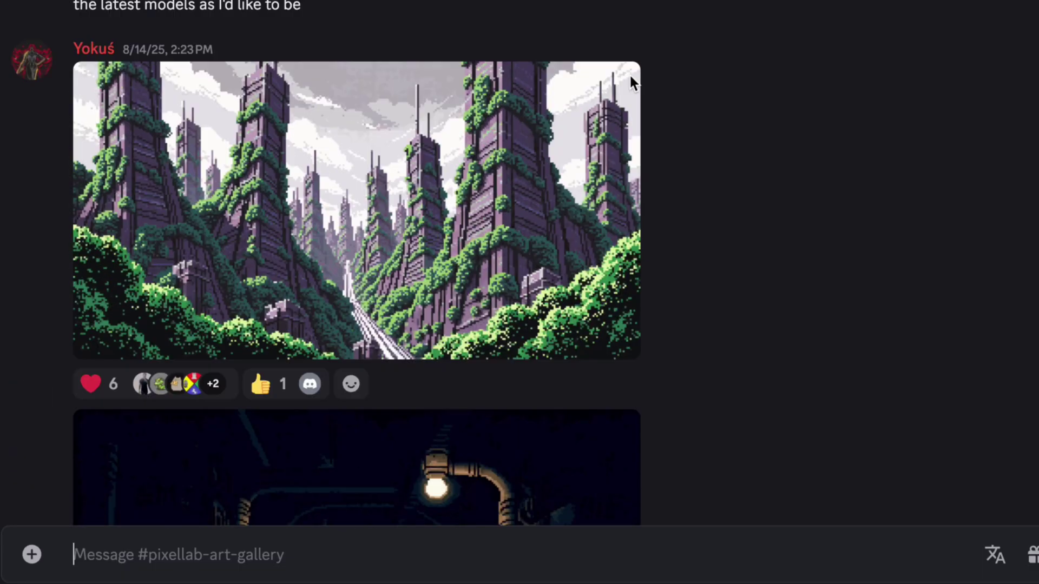
scroll(628, 76, "up", 15)
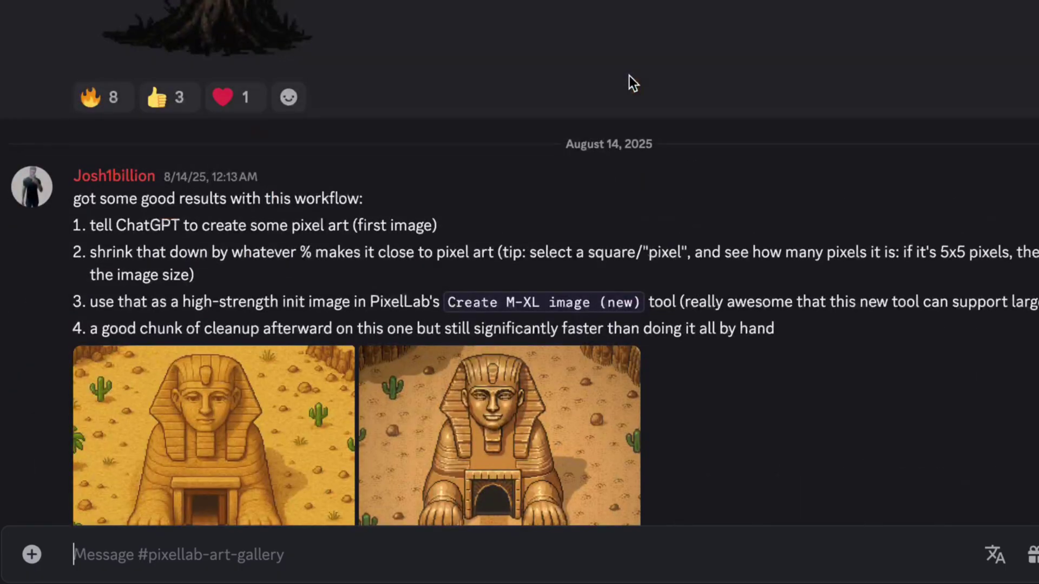
scroll(629, 75, "up", 15)
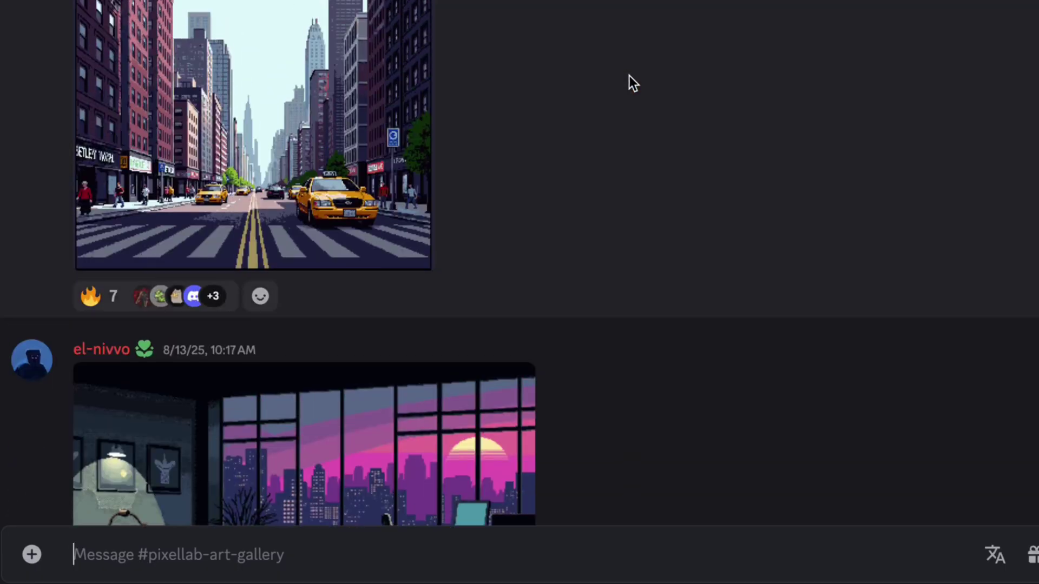
scroll(629, 76, "up", 15)
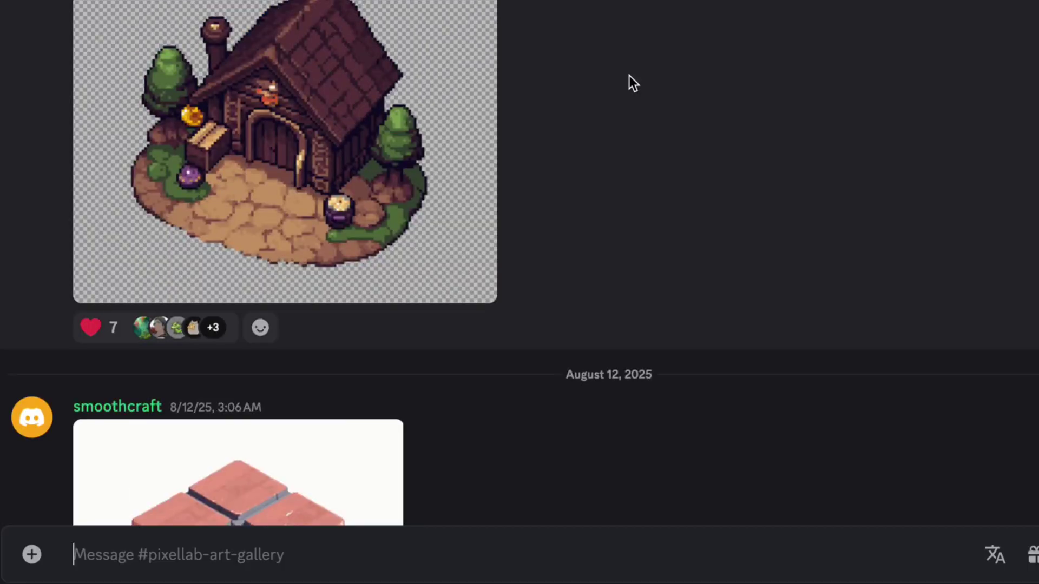
scroll(703, 59, "up", 8)
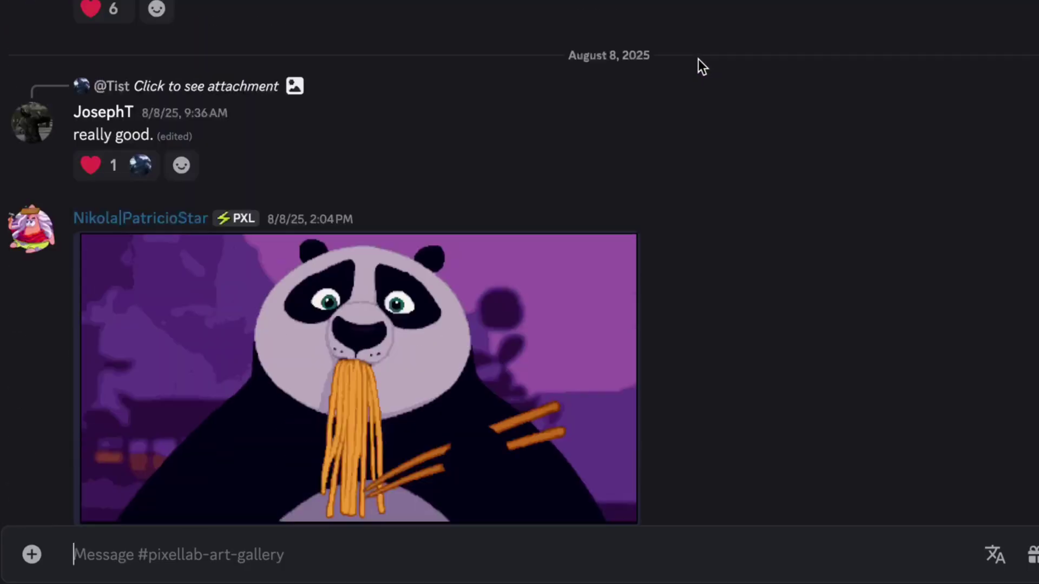
scroll(639, 64, "up", 15)
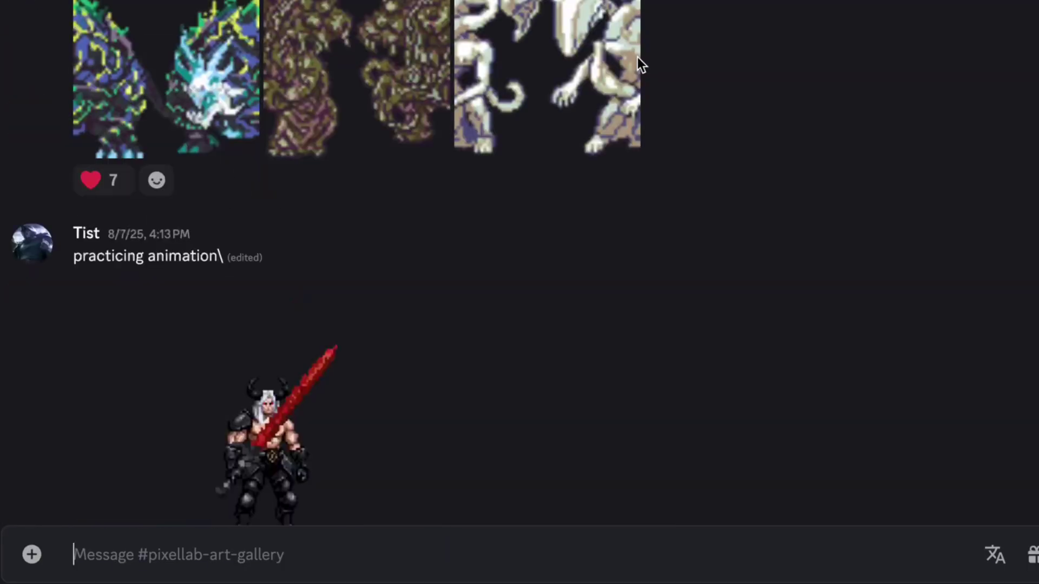
scroll(667, 52, "up", 15)
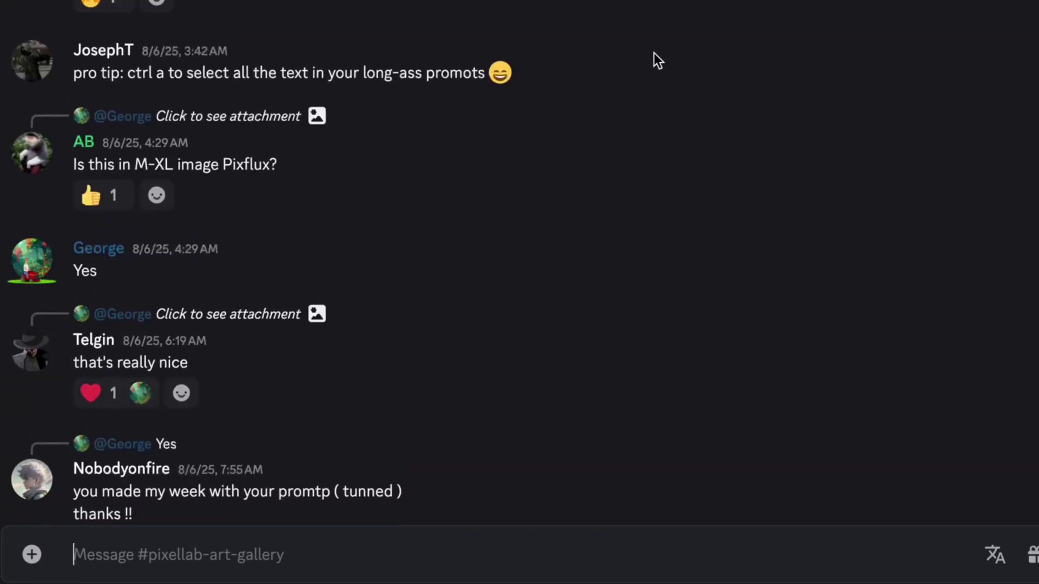